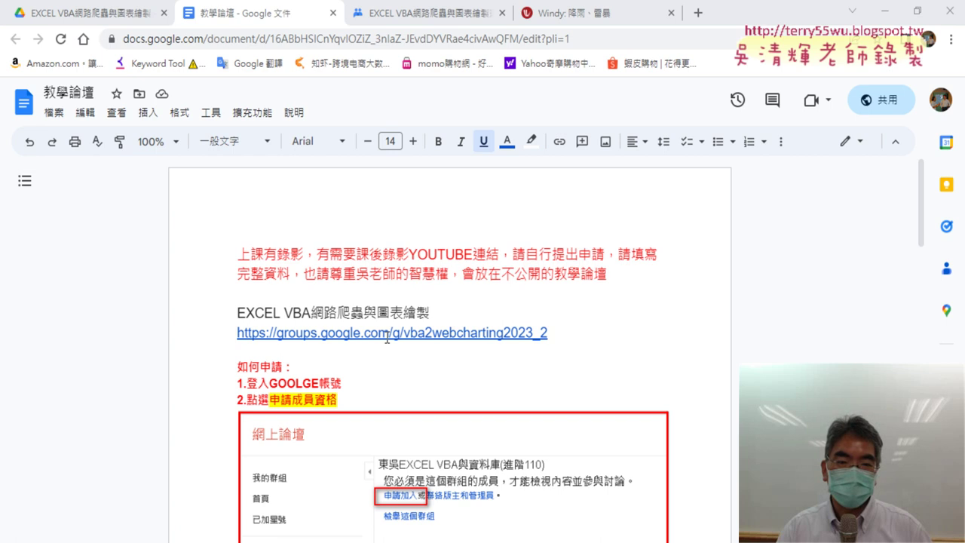
Step: Show the preview card for the groups.google.com forum link in the 教學論壇 document
left_click(386, 336)
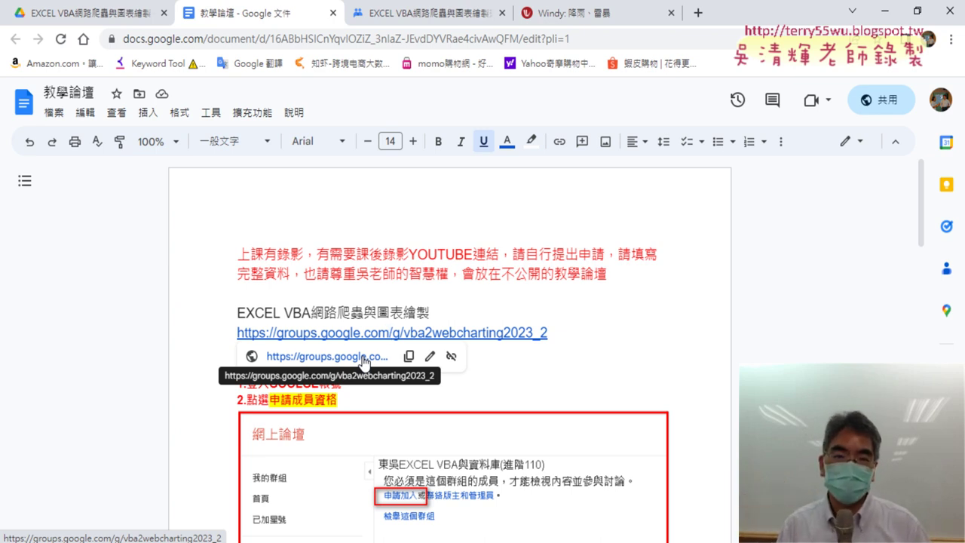
Step: Open the course group's forum in its own tab and close the unused weather tab
left_click(364, 358)
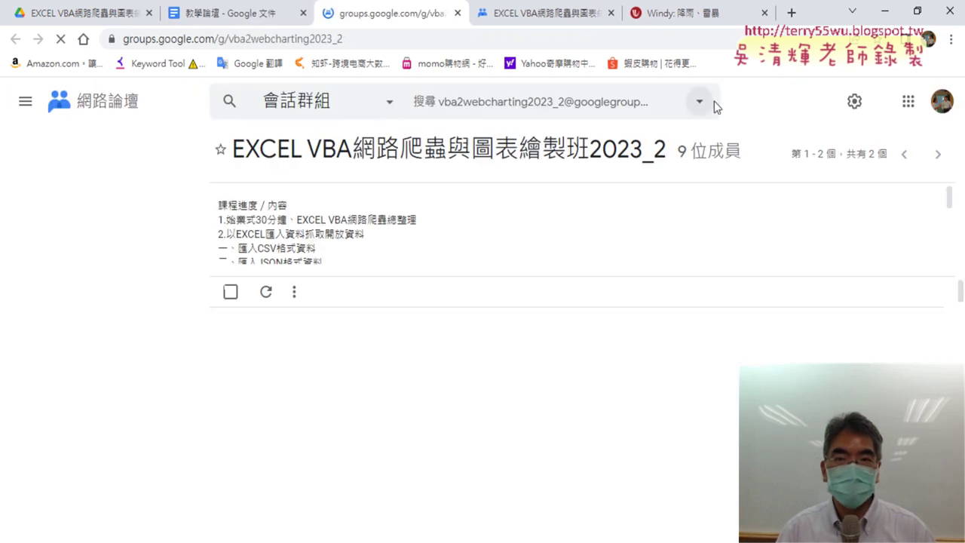
left_click(764, 12)
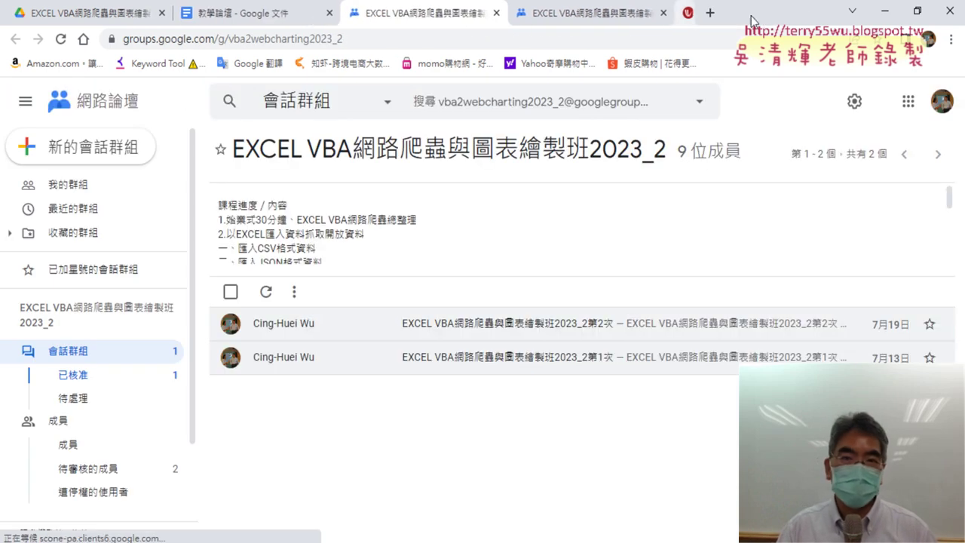
left_click(51, 11)
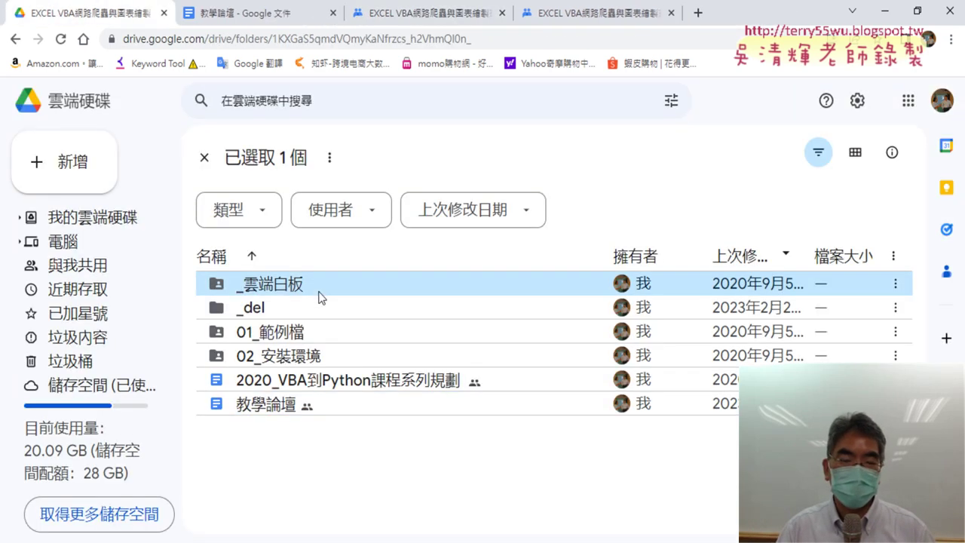
Step: Open the 01_以EXCEL匯入北市住宅竊盜點位資訊開放資料 document from the _雲端白板 folder
double_click(318, 292)
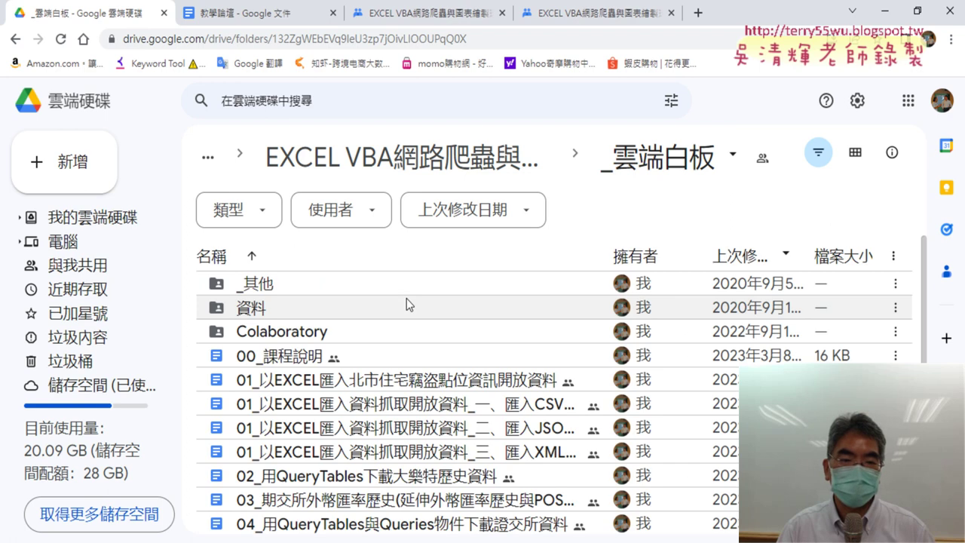
left_click(411, 384)
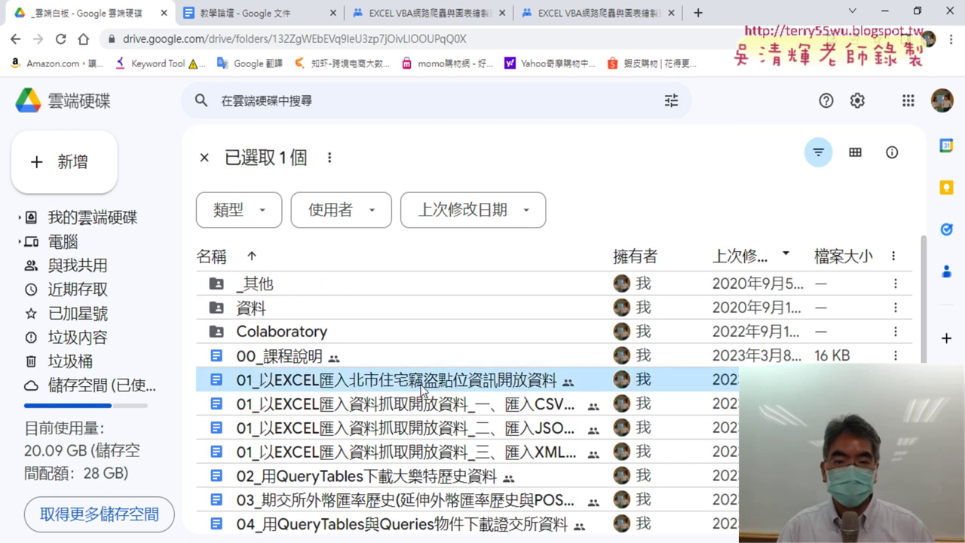
double_click(423, 391)
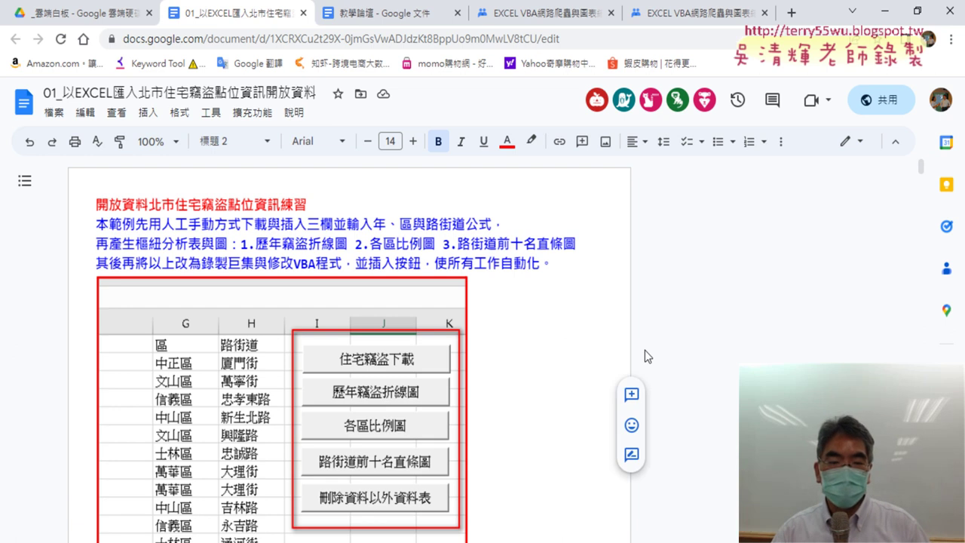
Step: Scroll the lesson document down to the start of the 1.歷年竊盜折線圖 section
scroll(541, 291, "down", 1)
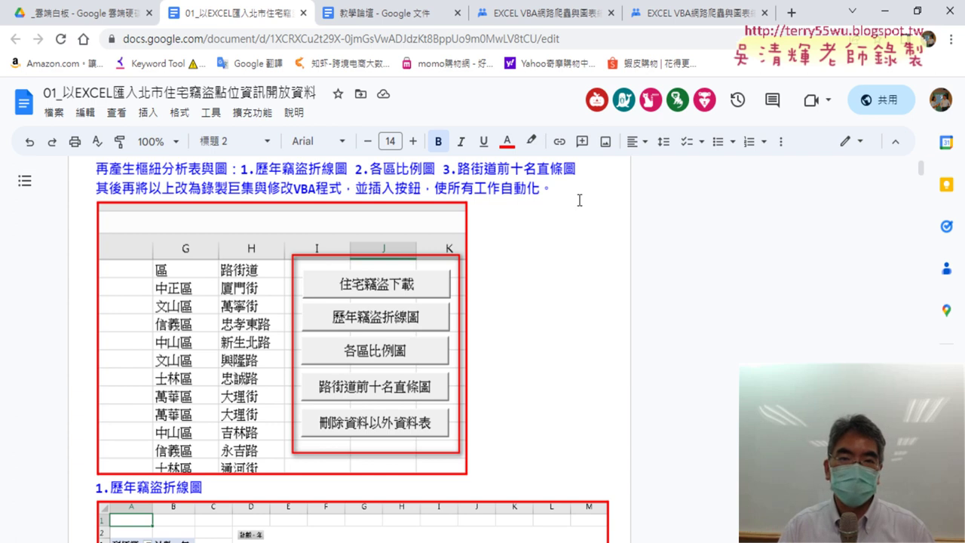
Step: Open the 第2次 class post in the forum and highlight topics 01 through 09
left_click(408, 14)
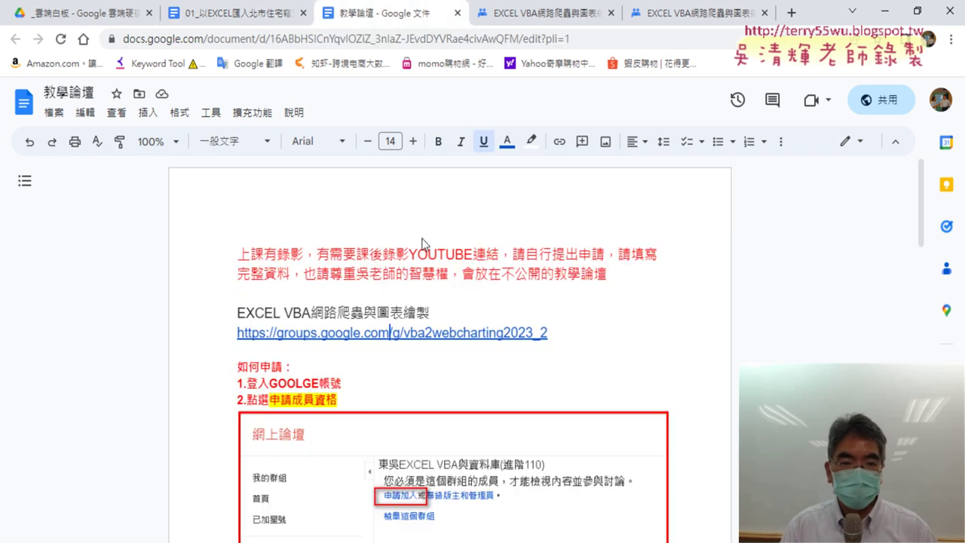
left_click(550, 13)
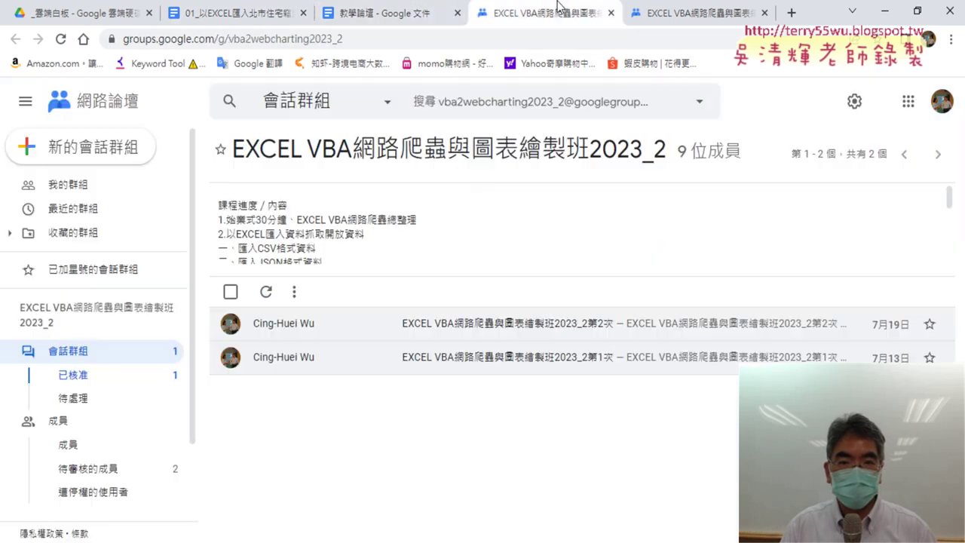
left_click(512, 334)
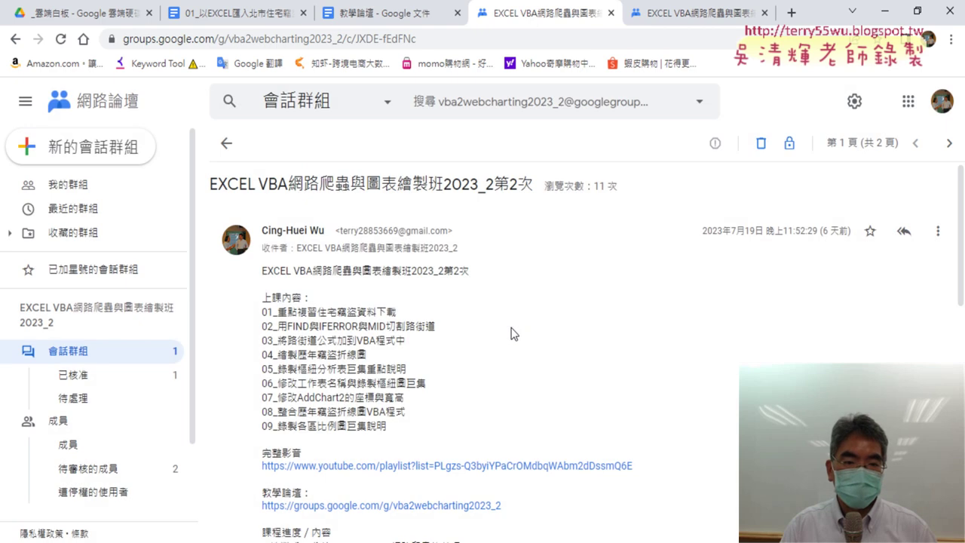
scroll(512, 334, "down", 2)
left_click_drag(275, 240, 419, 359)
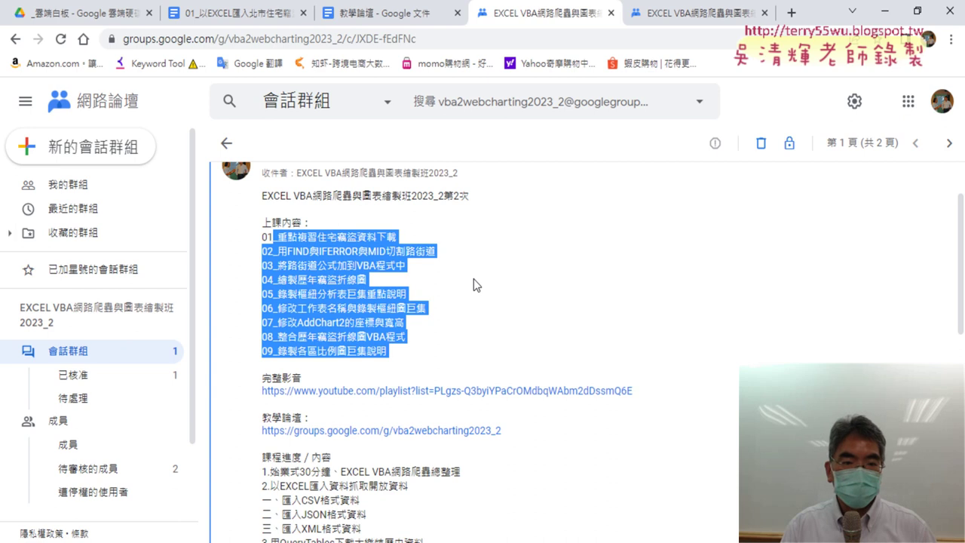
scroll(477, 284, "down", 2)
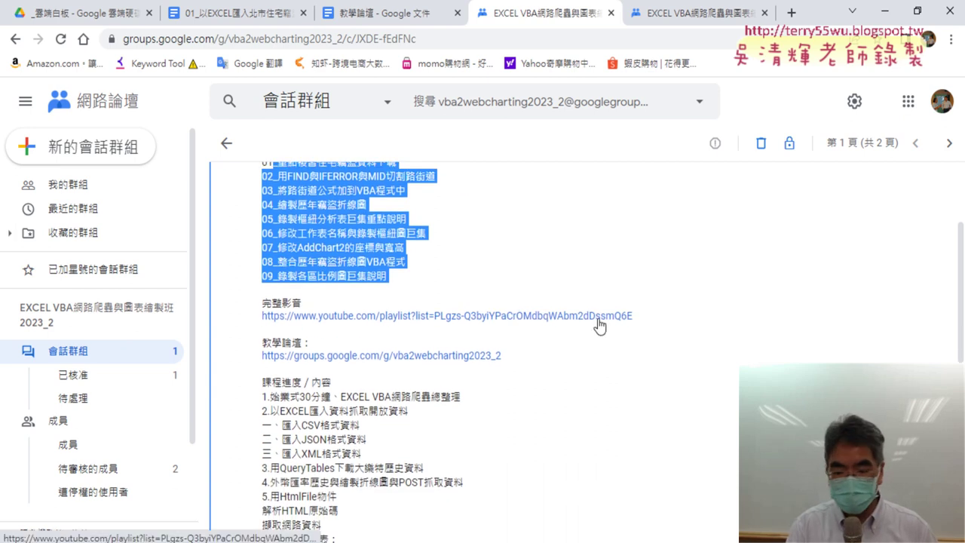
Step: Zoom the post in, highlight AddChart2 in topic 07, and return to the Excel workbook
key("ctrl+plus")
key("ctrl+plus")
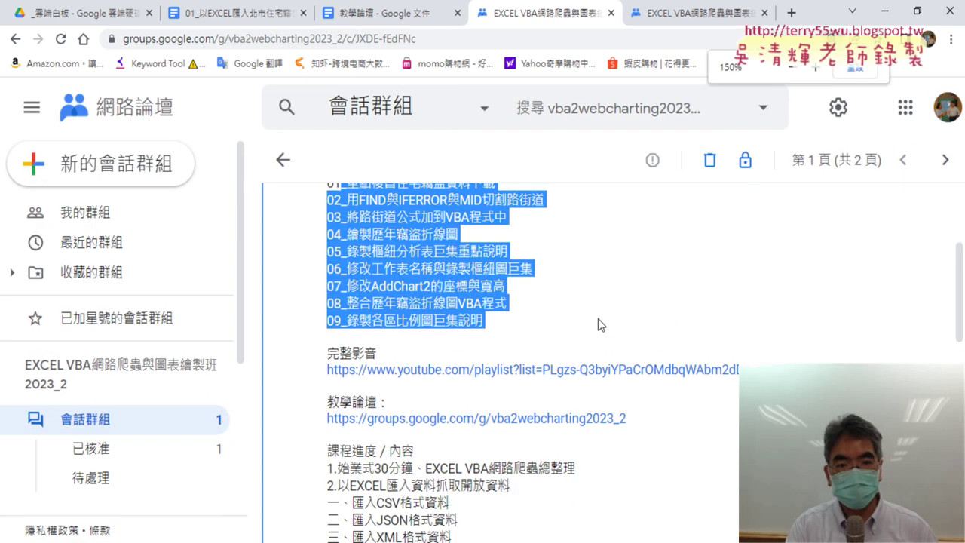
key("ctrl+plus")
scroll(351, 294, "up", 2)
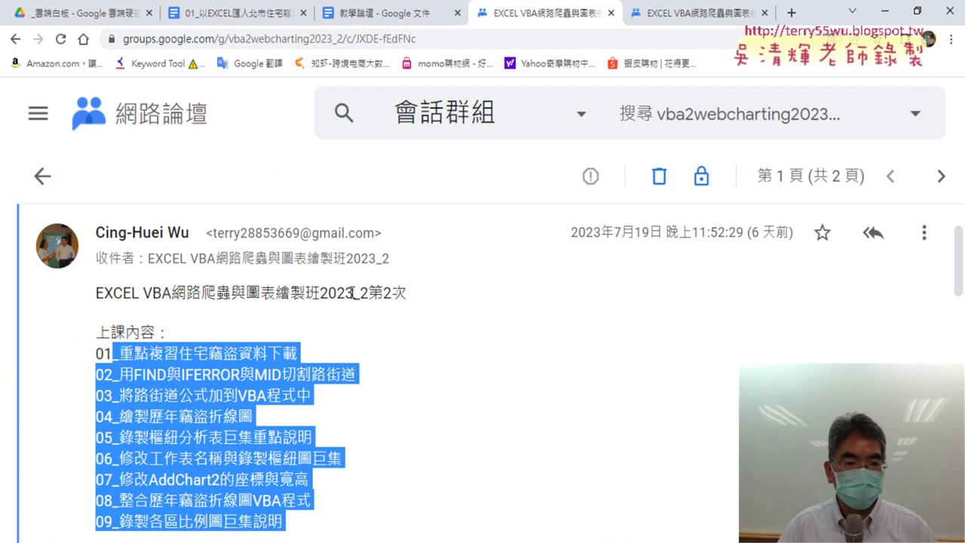
scroll(351, 294, "down", 1)
left_click(351, 296)
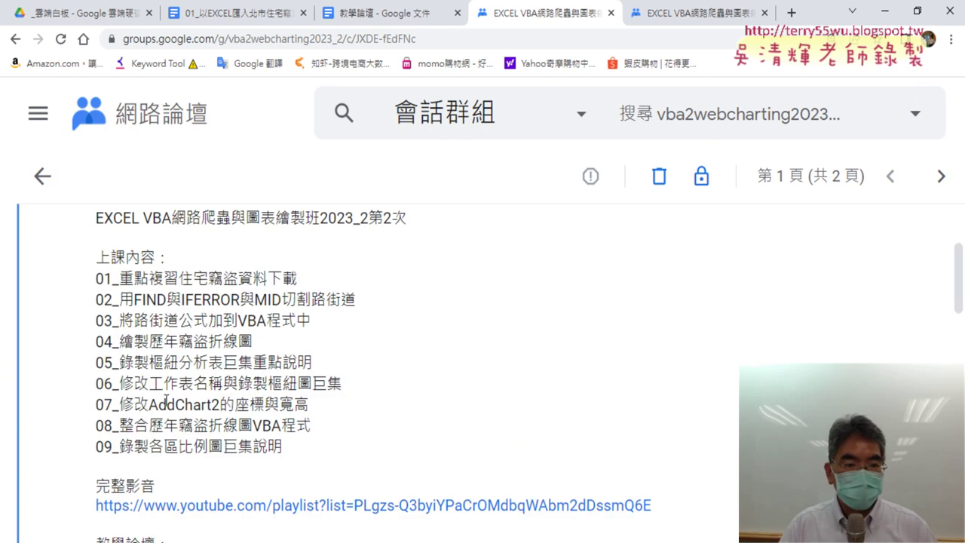
left_click_drag(148, 405, 225, 408)
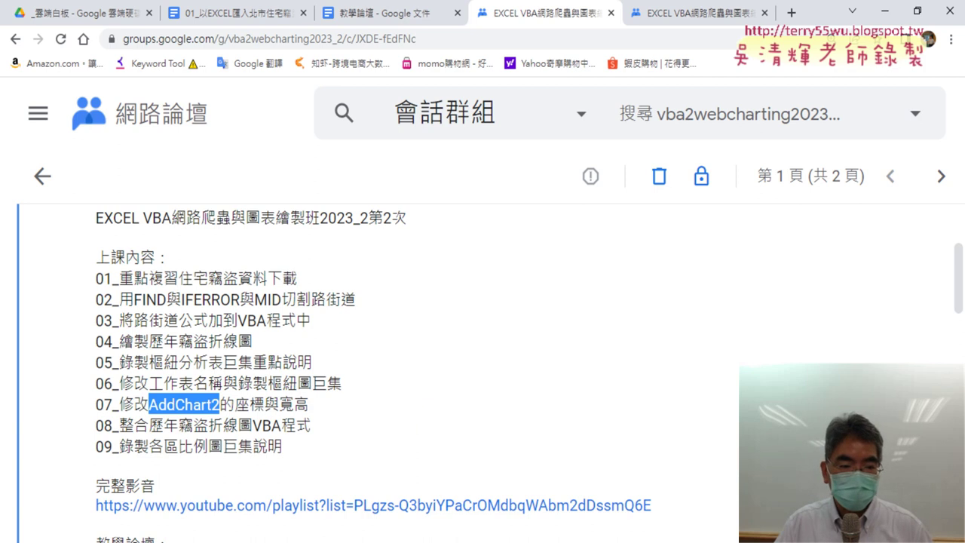
key("alt+Tab")
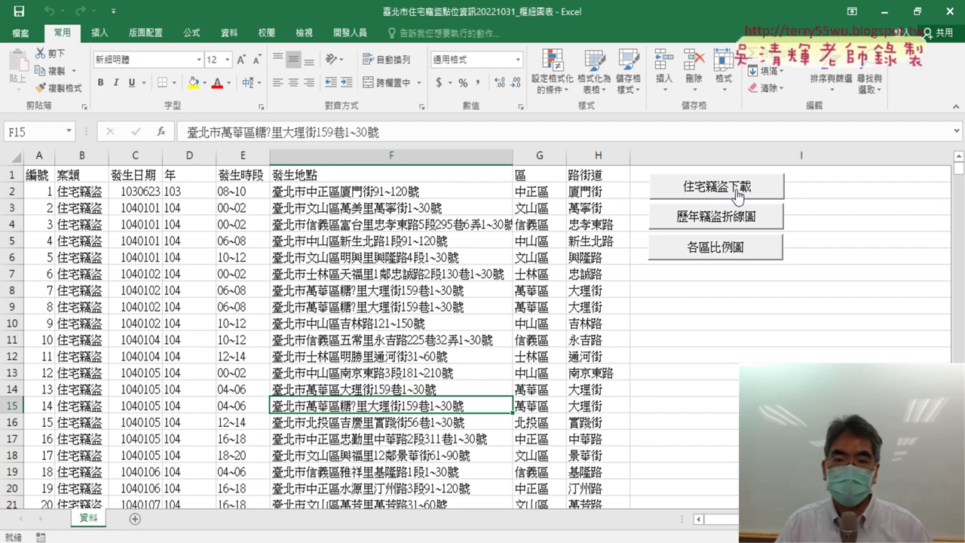
Step: Open the 住宅竊盜下載 button's macro code and find its QueryTables line
right_click(738, 197)
left_click(784, 315)
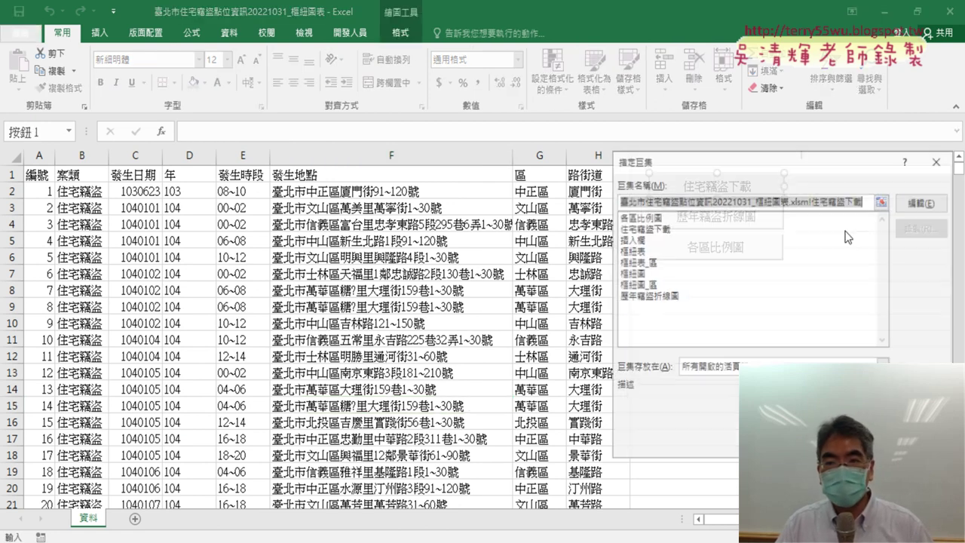
left_click(922, 202)
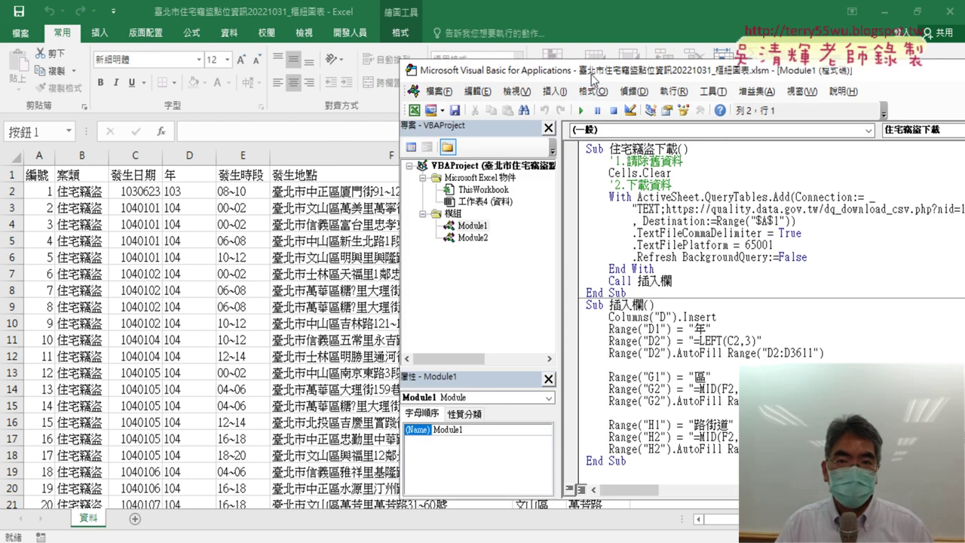
mouse_move(599, 68)
left_mouse_down()
mouse_move(218, 8)
mouse_move(213, 22)
left_mouse_up()
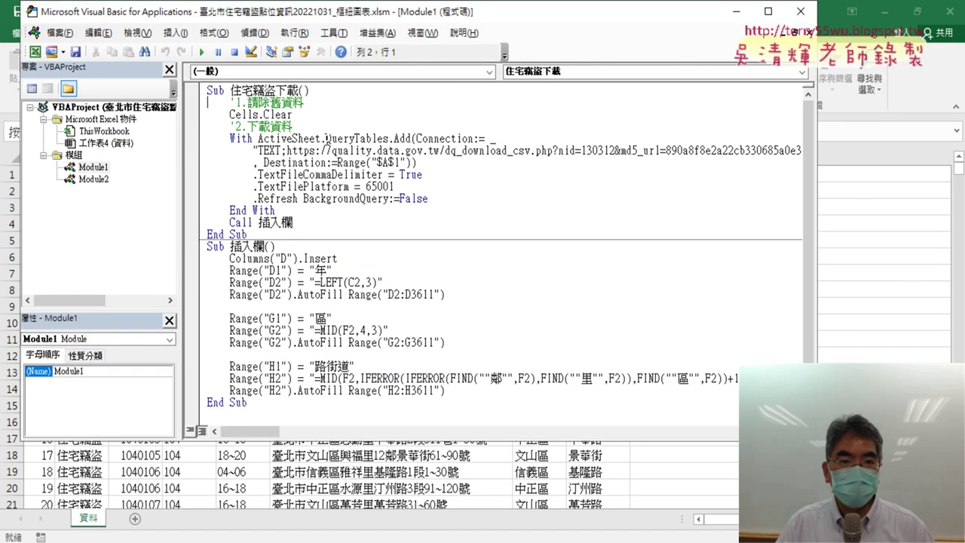
left_click_drag(326, 139, 390, 139)
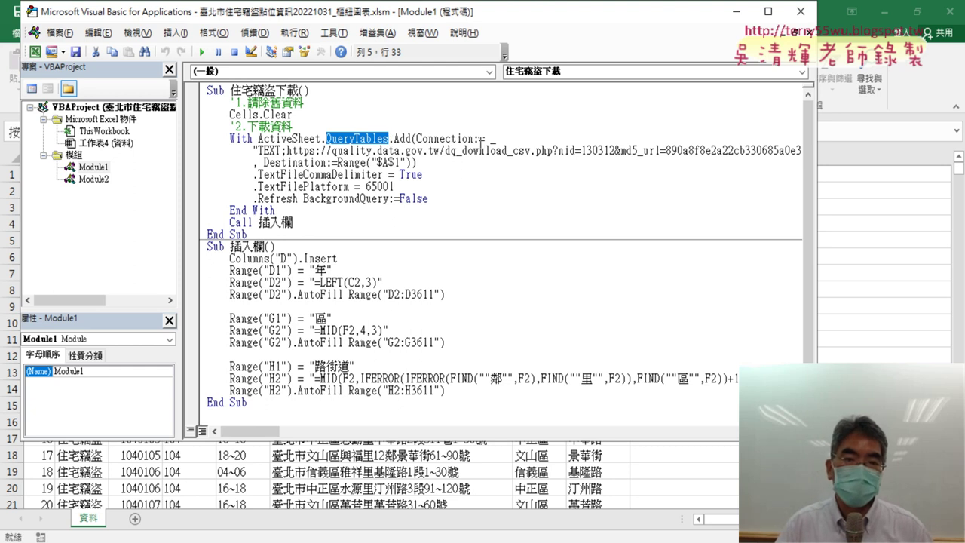
Step: Replace the old download address after TEXT; with the new CSV URL and copy it
left_click(291, 151)
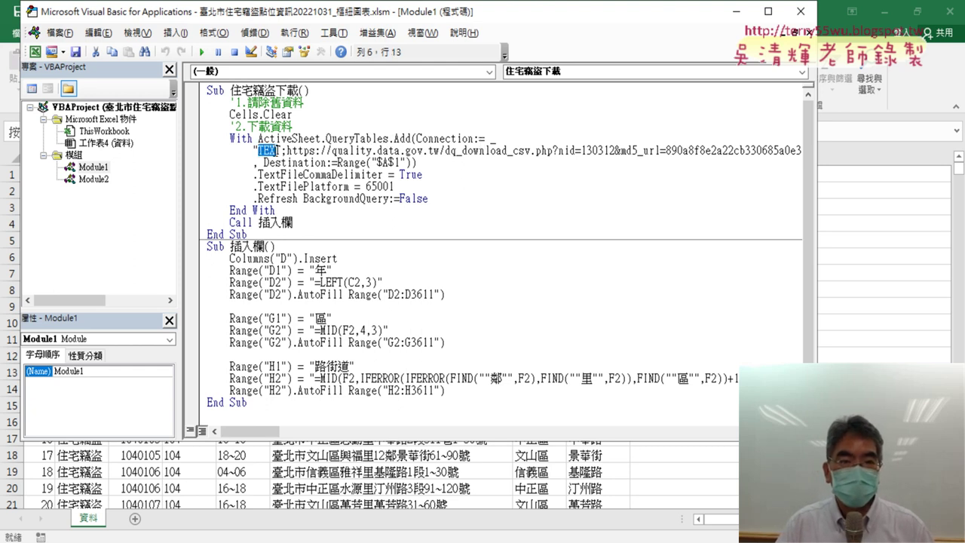
left_click_drag(284, 151, 691, 155)
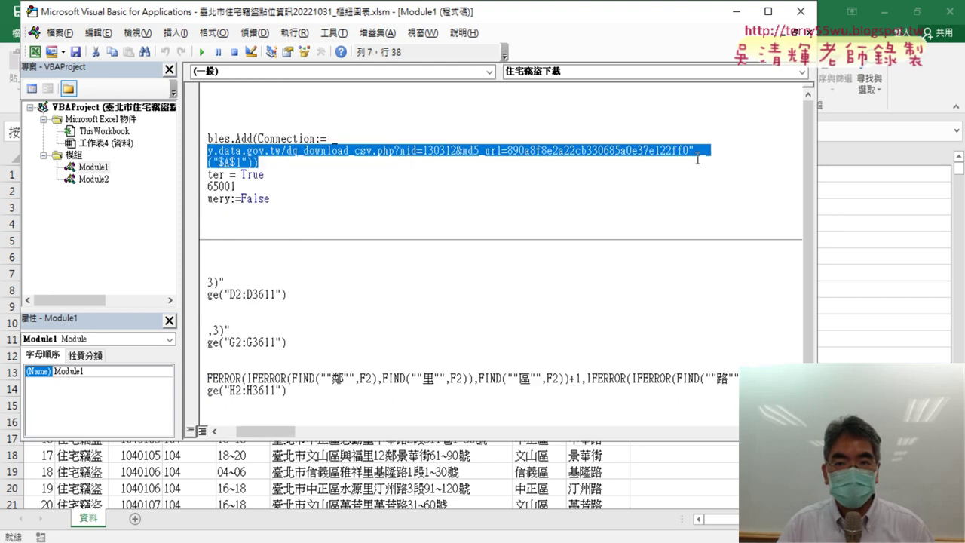
key("Delete")
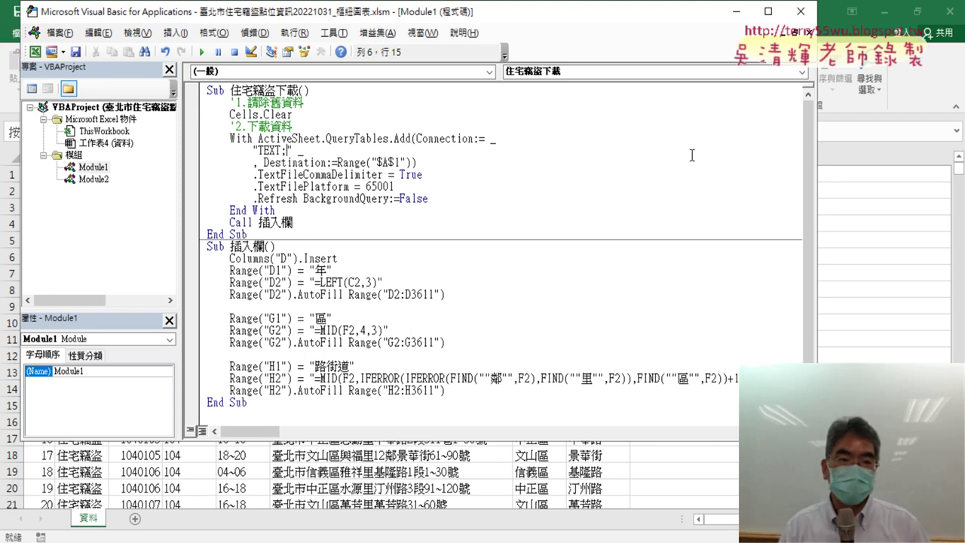
key("ctrl+v")
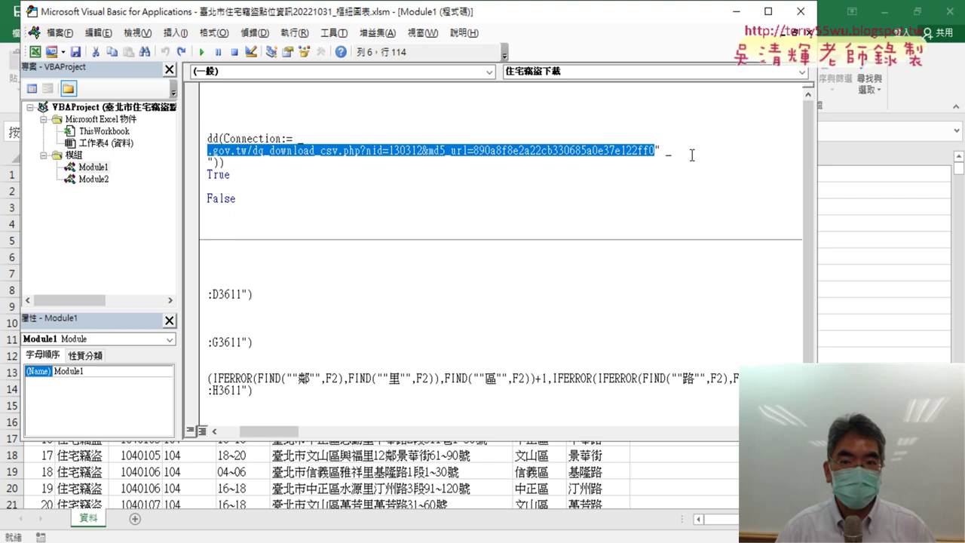
right_click(503, 160)
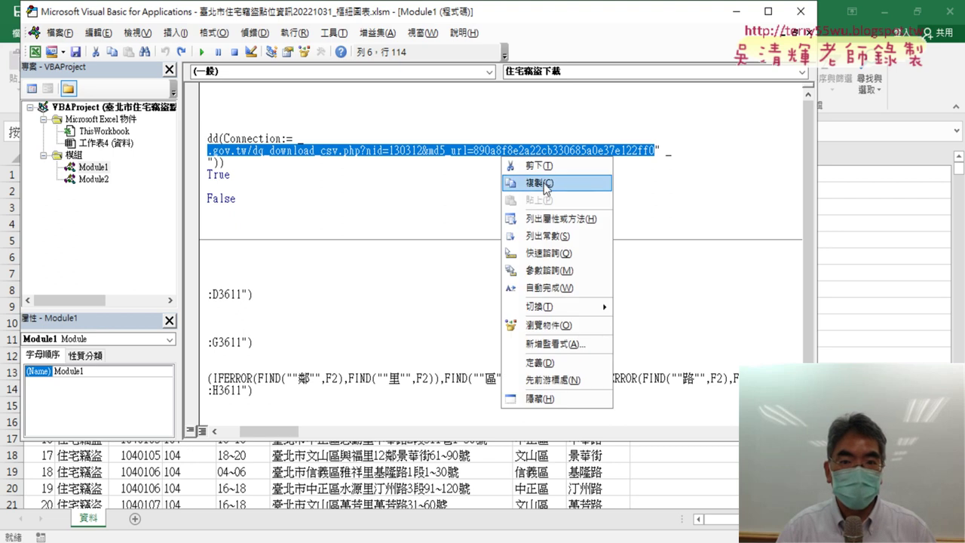
left_click(544, 184)
Step: Load the CSV URL in a new Chrome tab and show the downloaded file in its folder
key("alt+Tab")
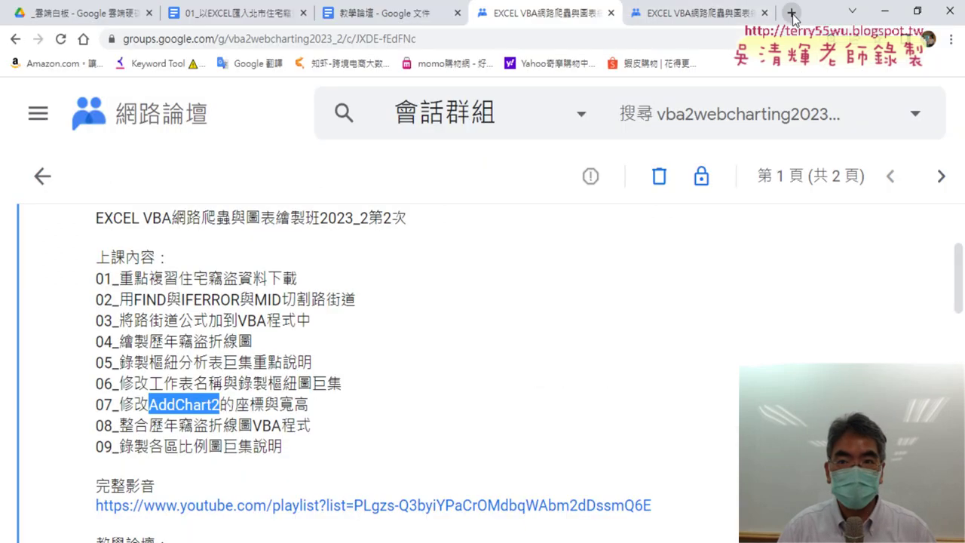
left_click(791, 12)
right_click(545, 42)
left_click(640, 166)
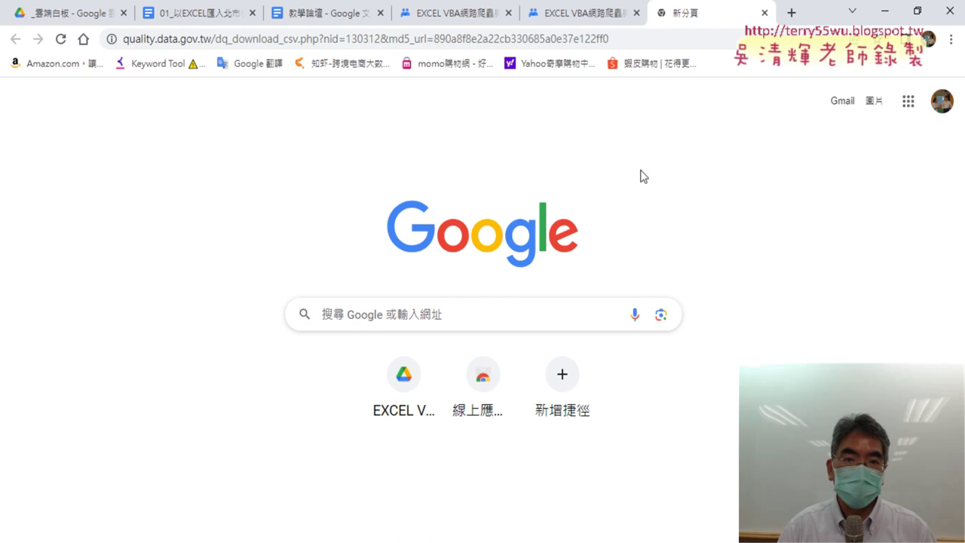
left_click(151, 525)
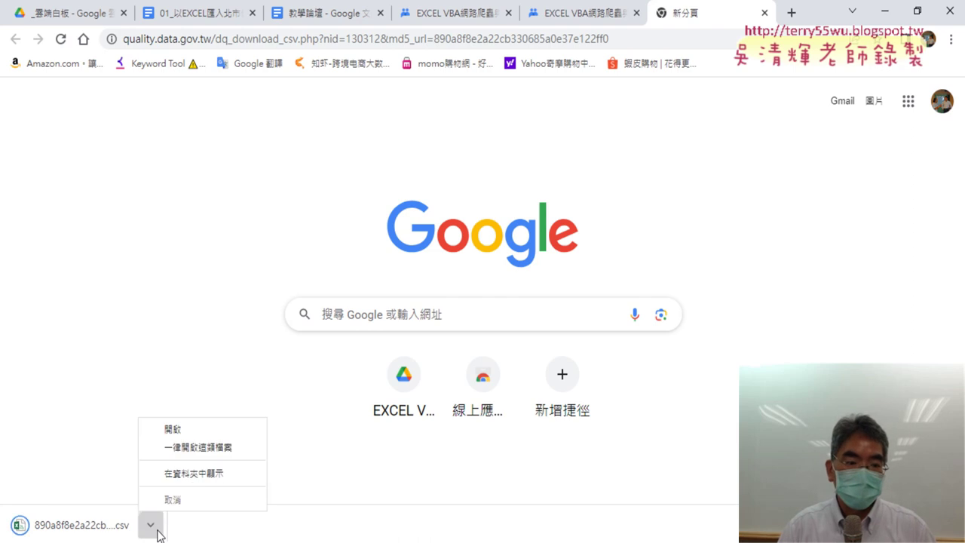
left_click(196, 478)
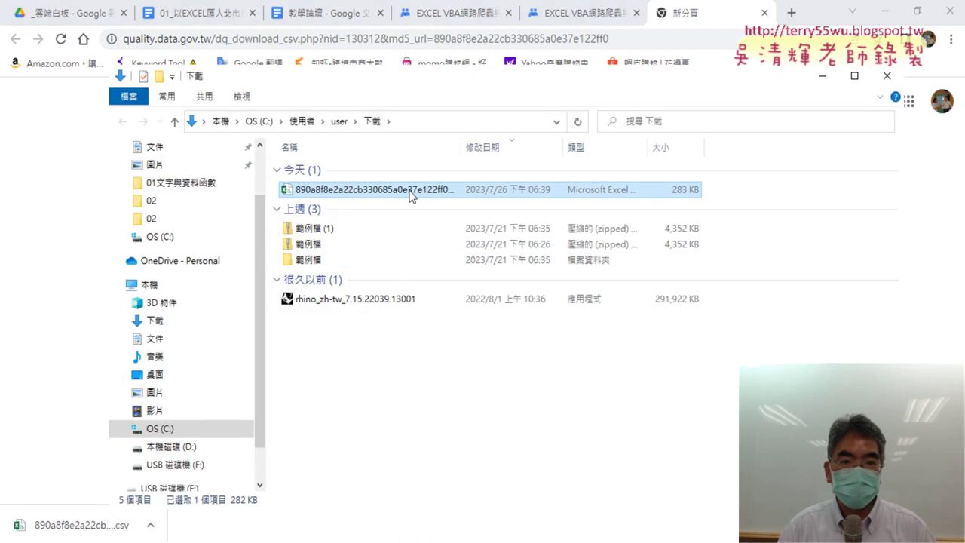
Step: Copy the path C:\Users\user\Downloads from the File Explorer address bar and return to the VBA editor
left_click(420, 121)
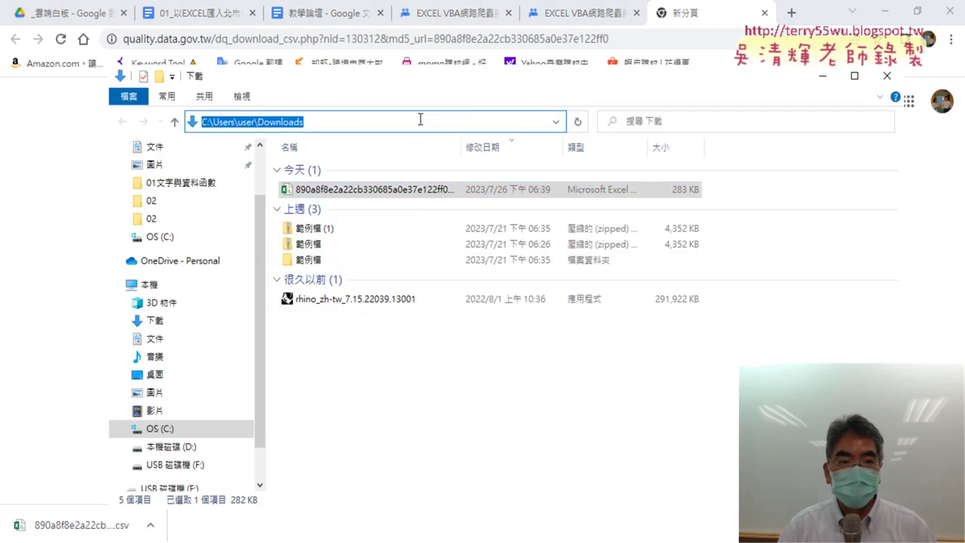
right_click(299, 122)
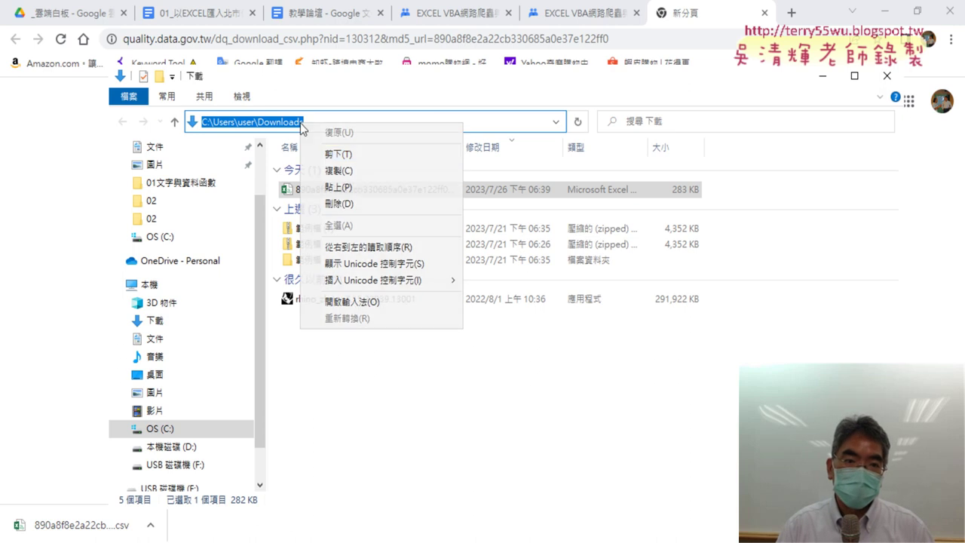
left_click(336, 171)
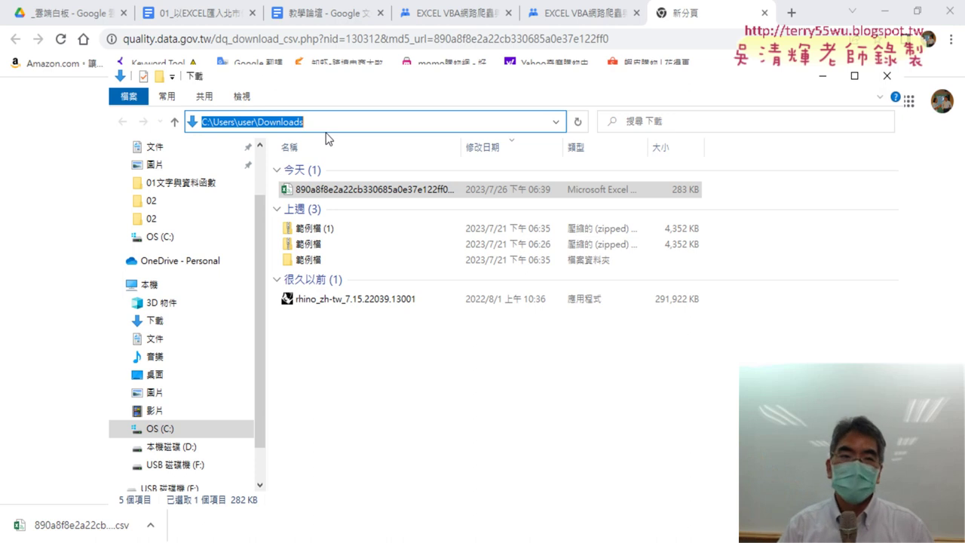
right_click(319, 126)
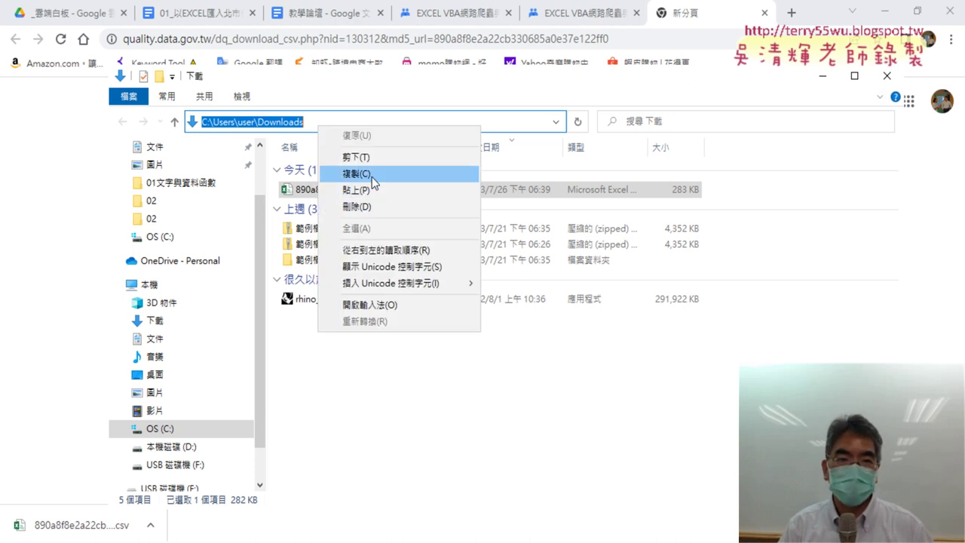
left_click(373, 174)
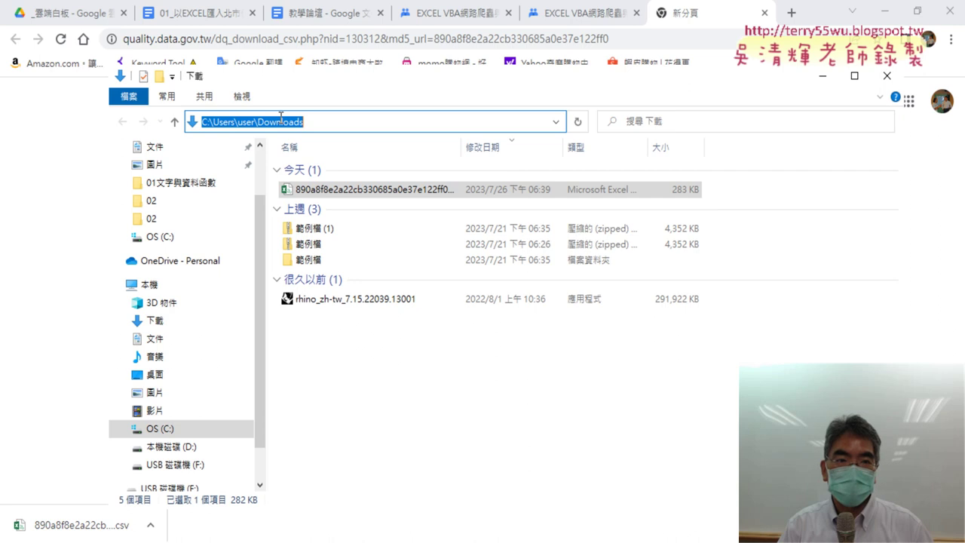
key("alt+Tab")
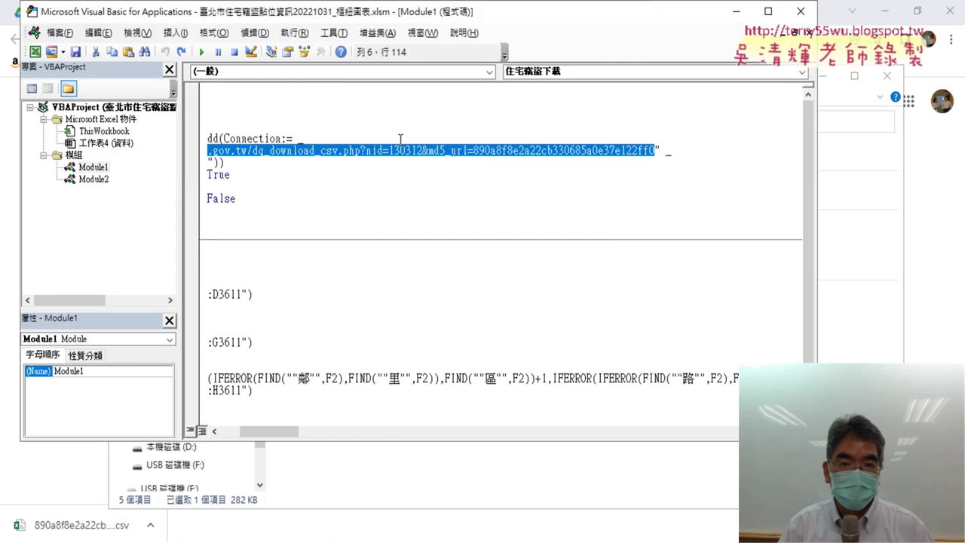
Step: Replace the connection's web URL after TEXT; with the C:\Users\user\Downloads\ path
left_click(462, 159)
right_click(462, 159)
key("Escape")
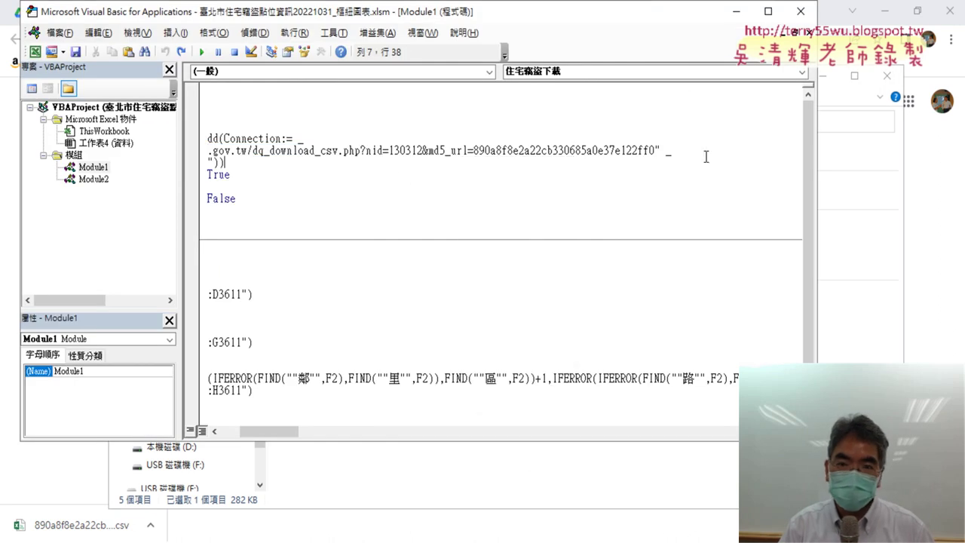
left_click_drag(654, 150, 290, 150)
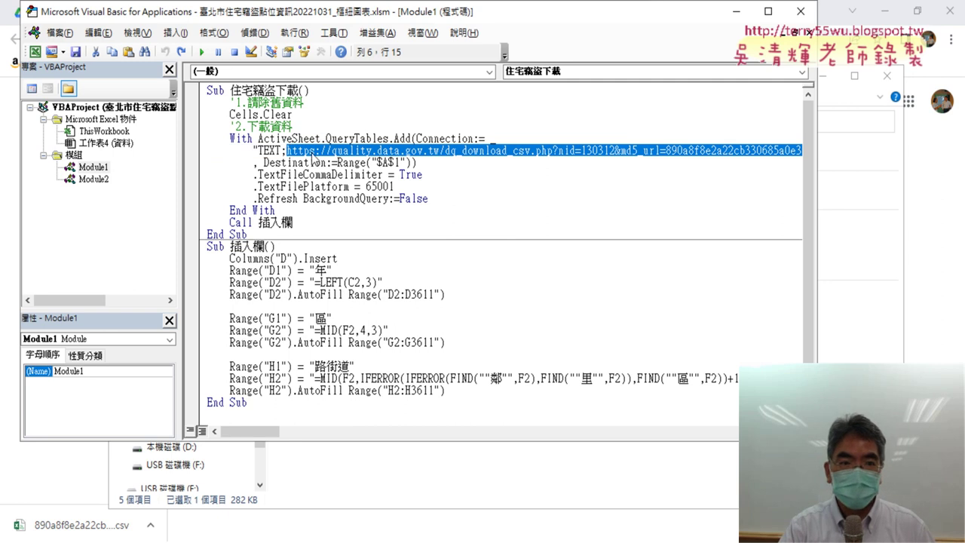
key("Delete")
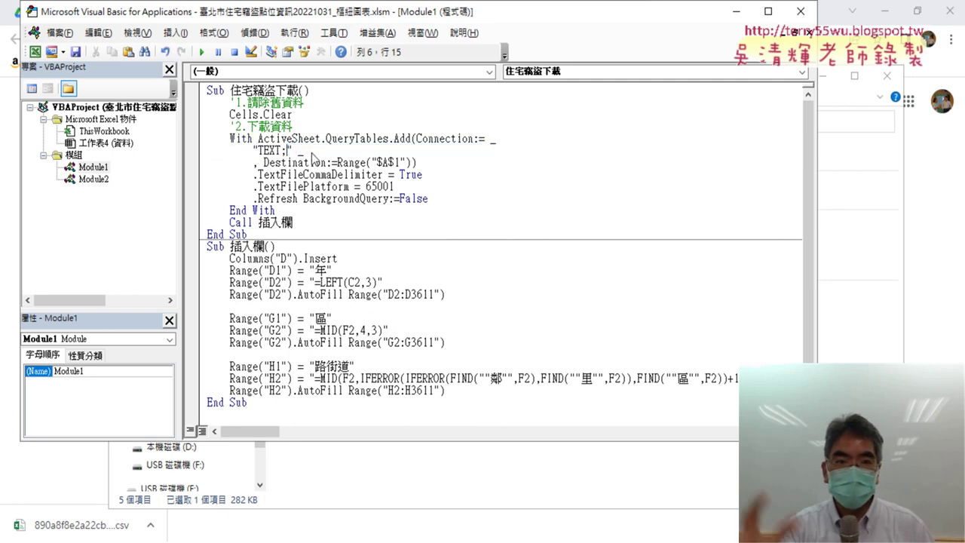
key("ctrl+v")
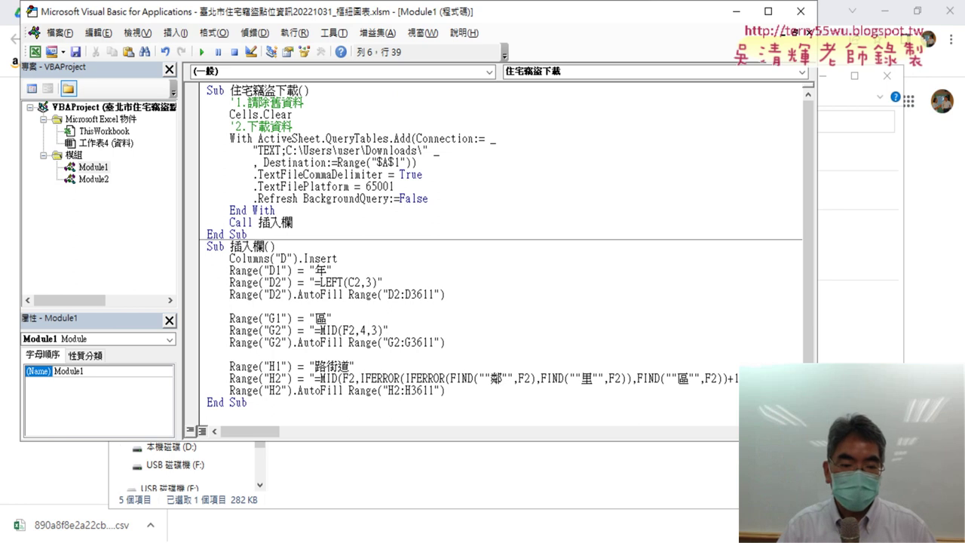
left_click(292, 499)
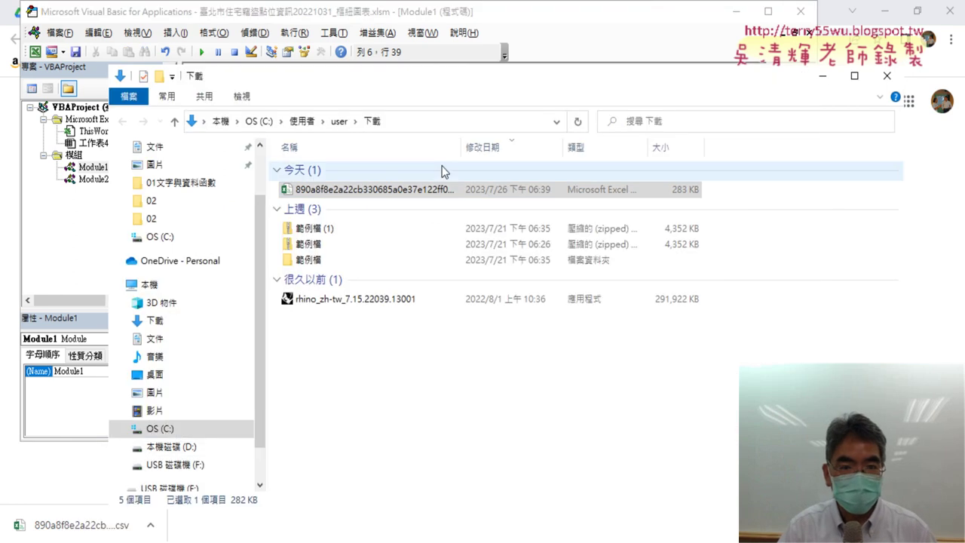
Step: Turn on File name extensions so the download shows as 890a8f8e2a22cb330685a0e37e122ff0_export.csv
left_click(444, 194)
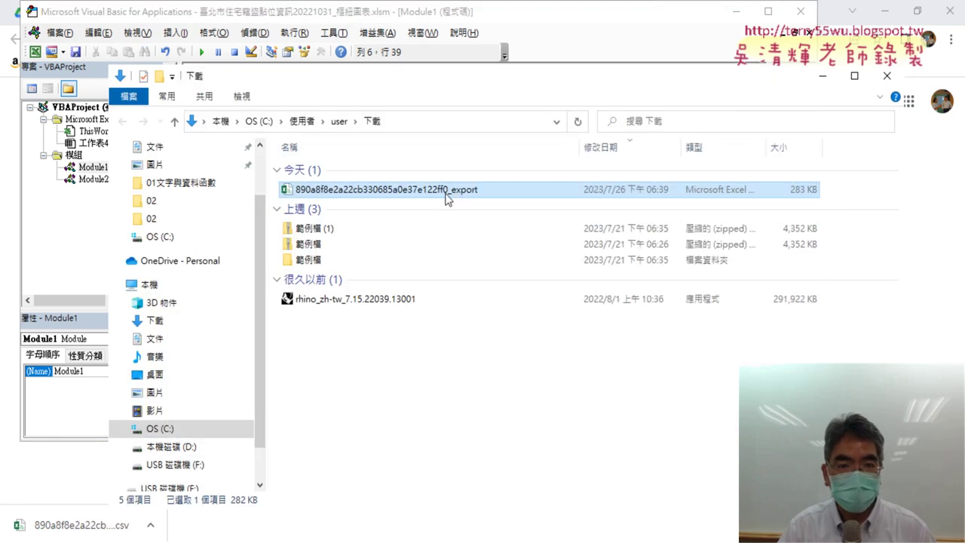
key("F2")
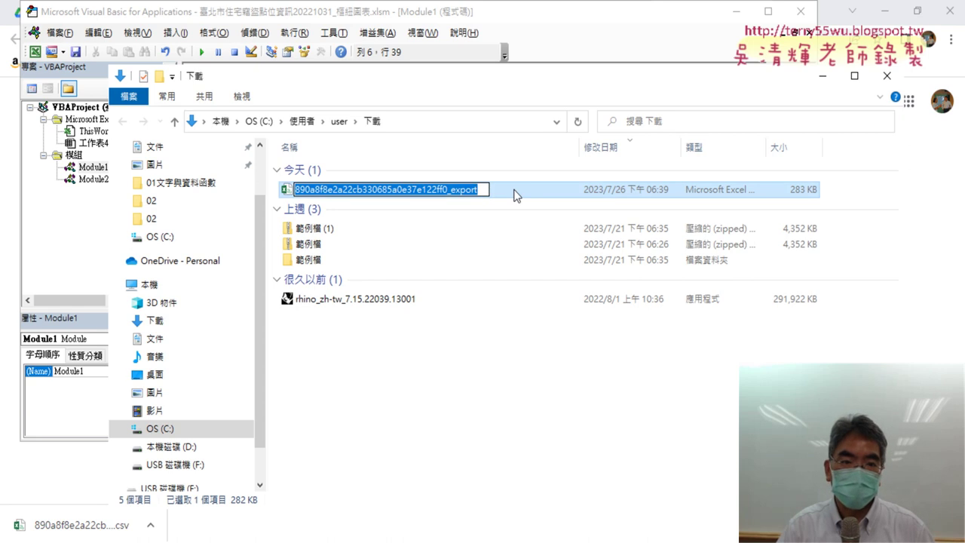
right_click(451, 190)
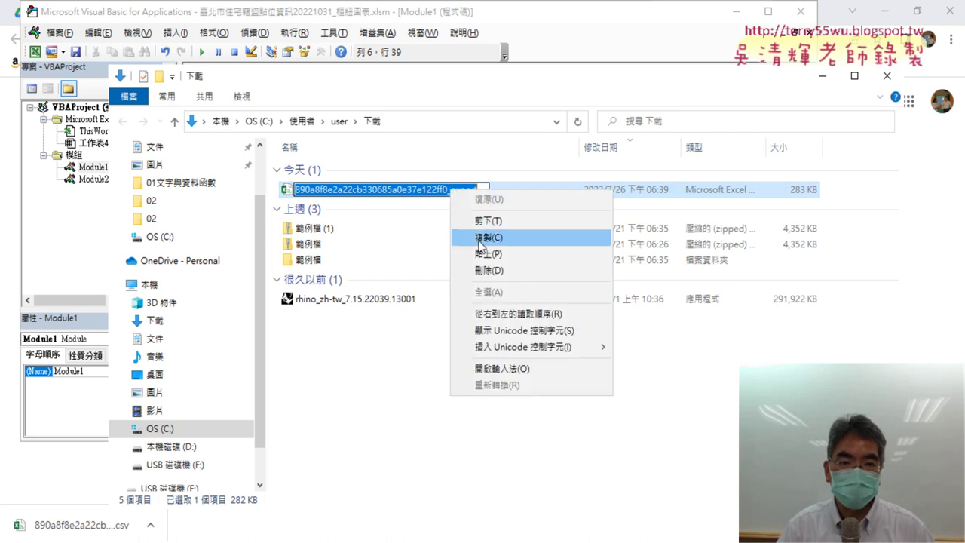
left_click(348, 355)
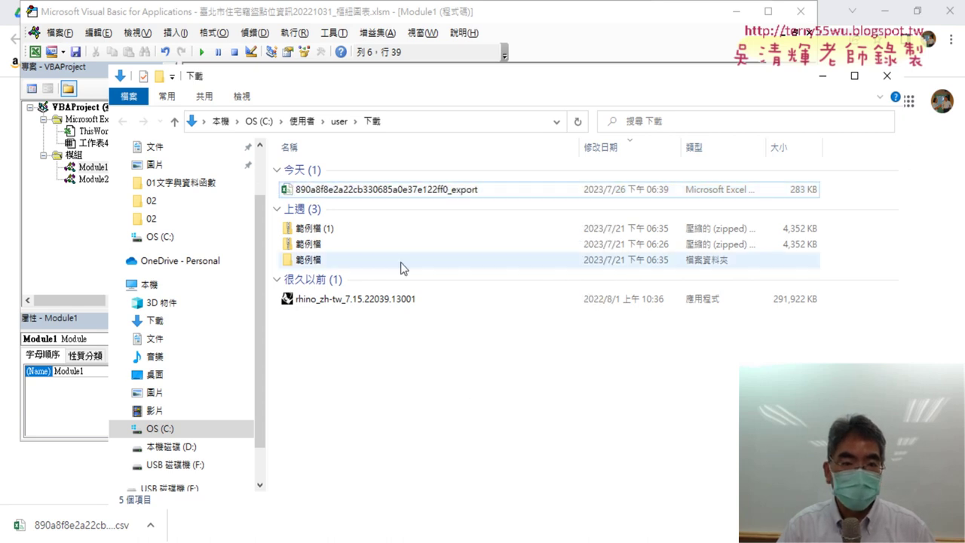
left_click(241, 97)
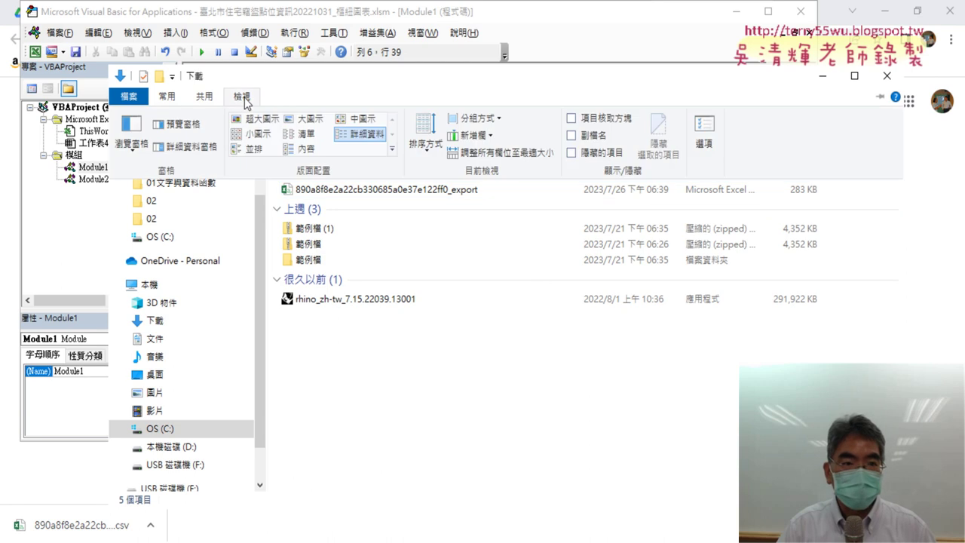
left_click(572, 139)
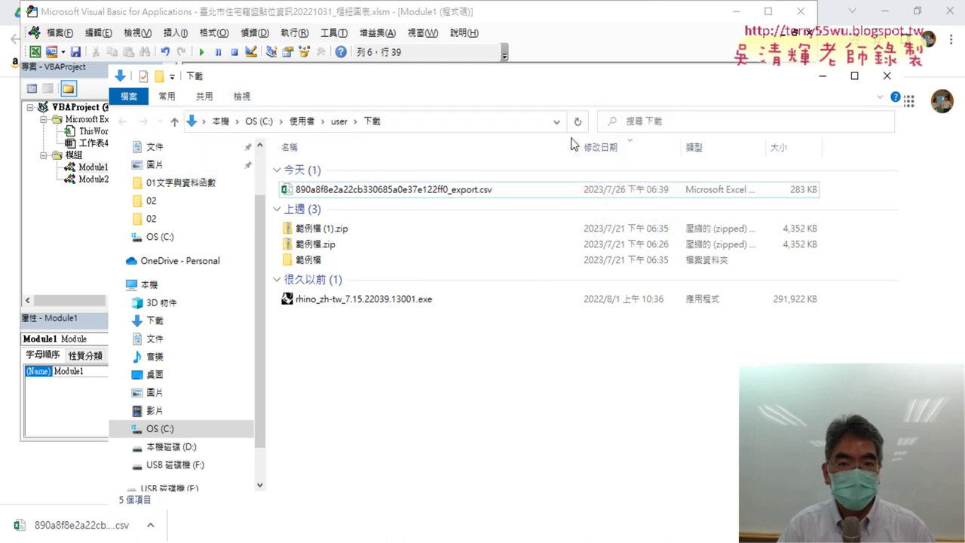
left_click(488, 198)
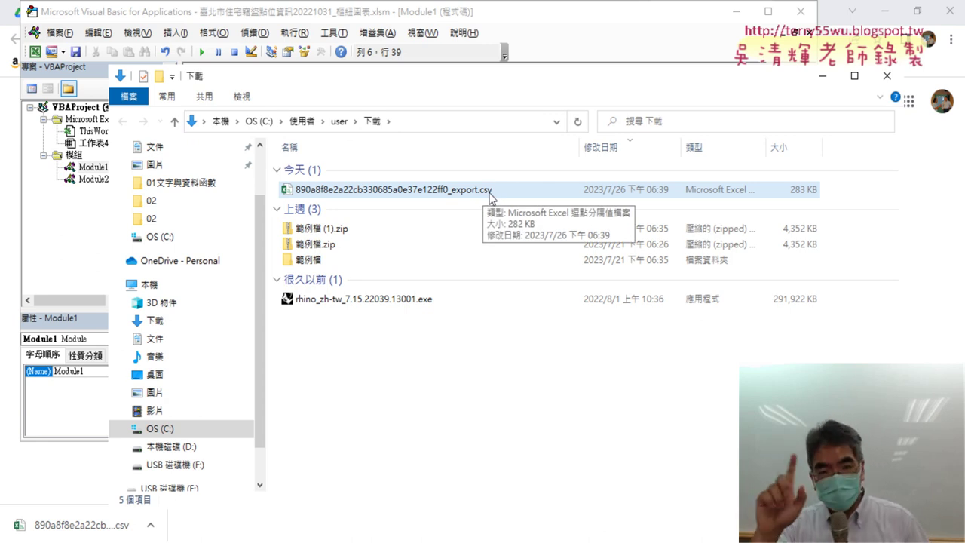
left_click(504, 193)
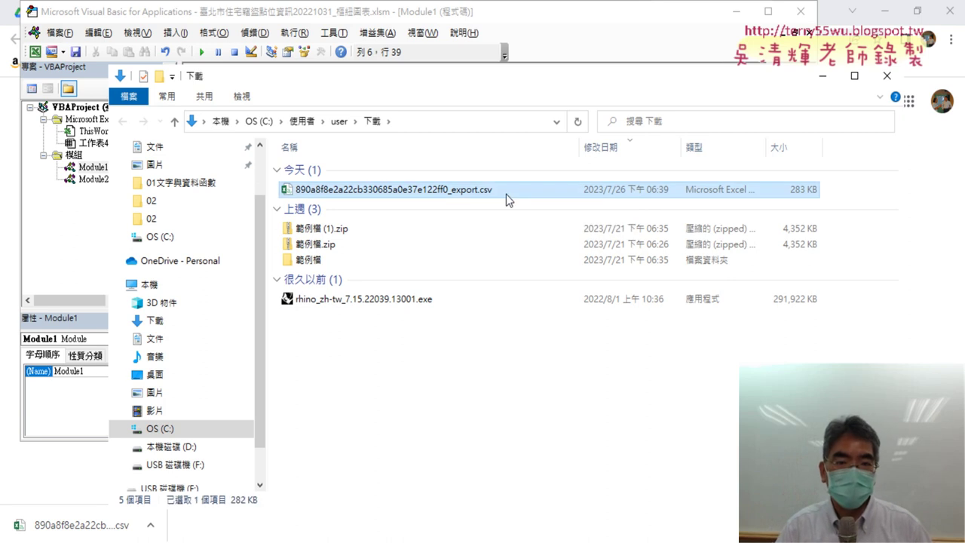
left_click(256, 95)
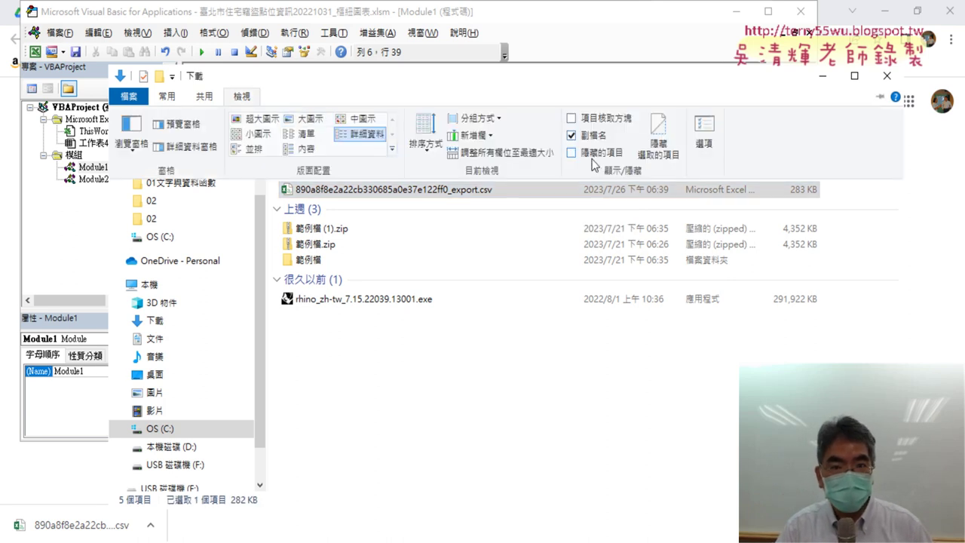
Step: Copy the full file name 890a8f8e2a22cb330685a0e37e122ff0_export.csv and go back to the macro code
left_click(450, 193)
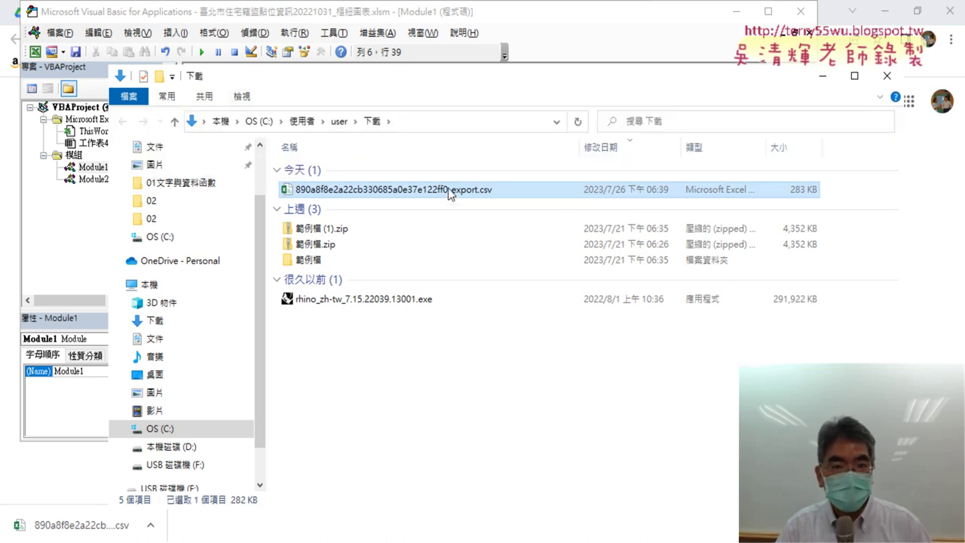
left_click(495, 194)
left_click_drag(496, 190, 295, 190)
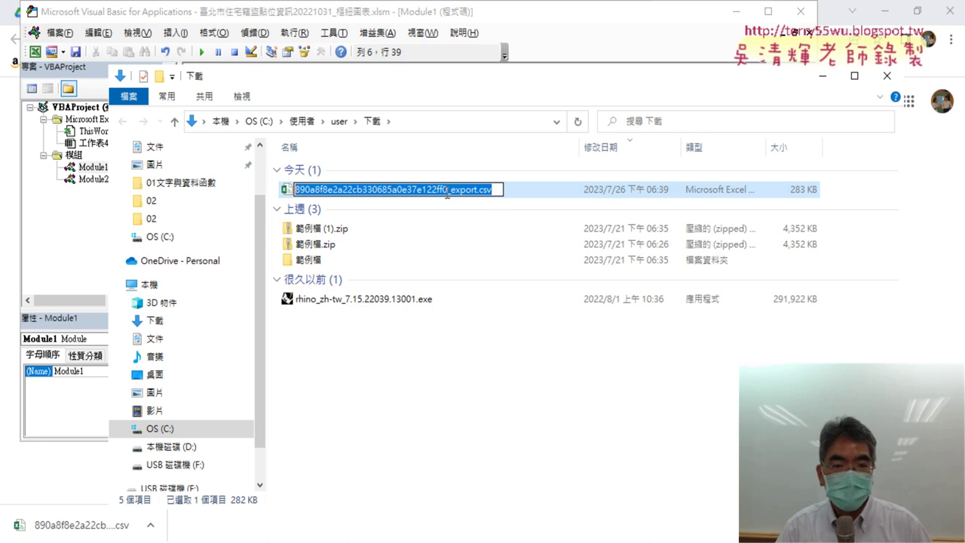
right_click(411, 187)
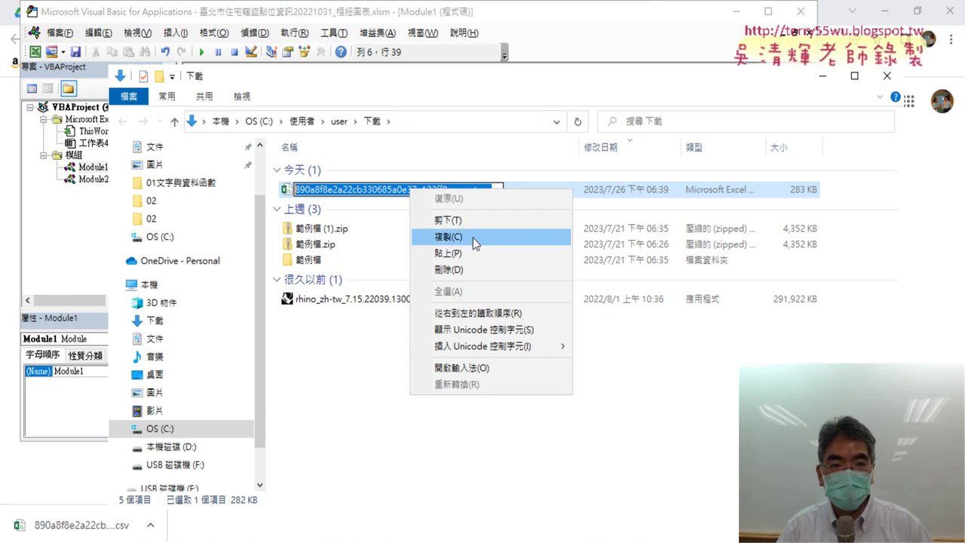
left_click(473, 237)
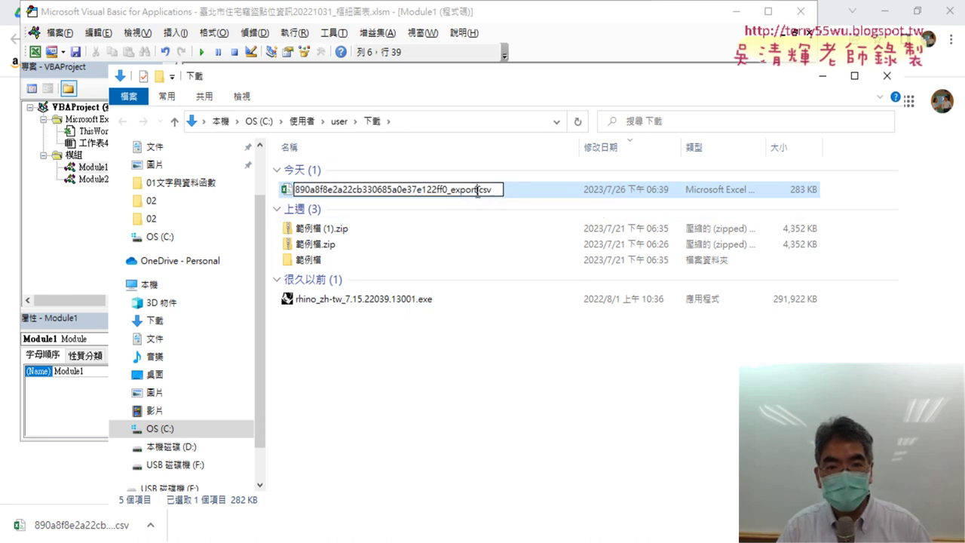
left_click_drag(477, 191, 503, 196)
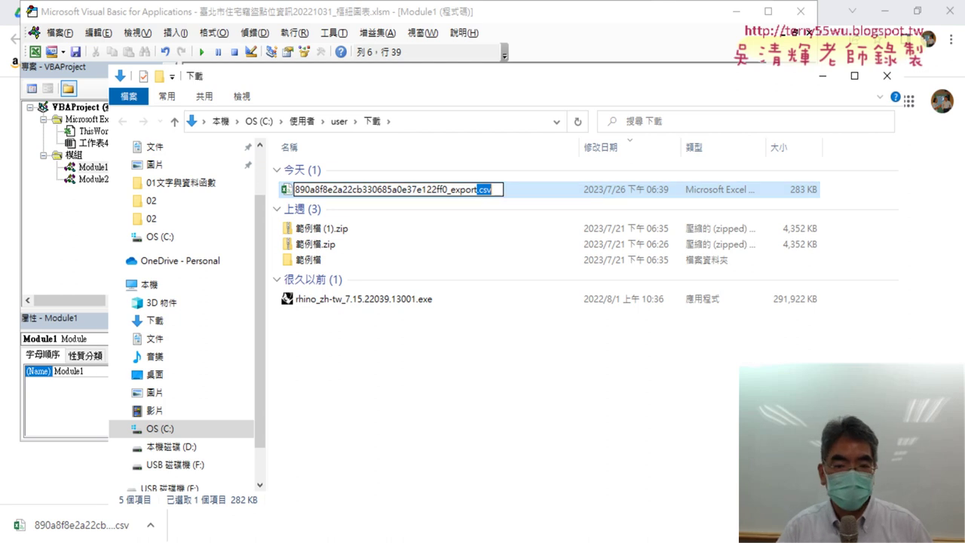
key("alt+Tab")
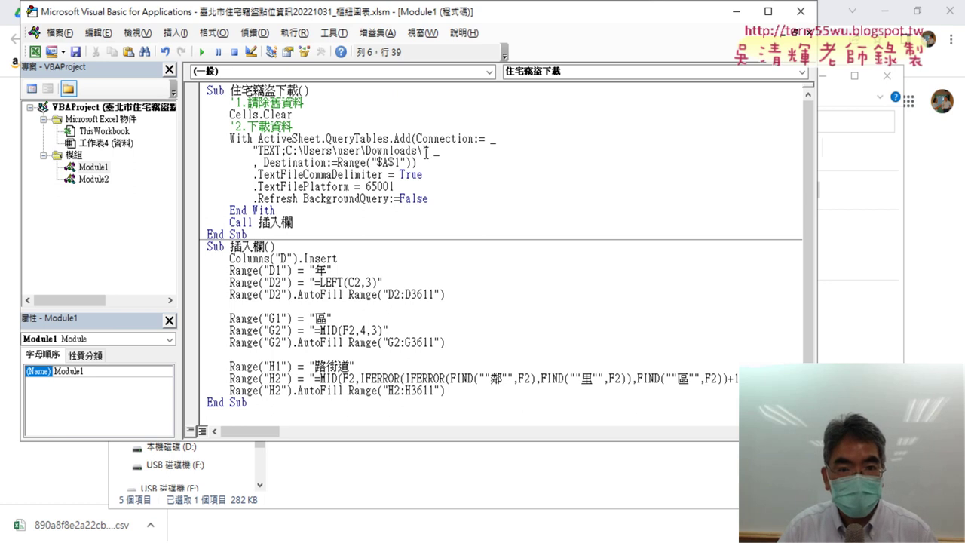
Step: Append 890a8f8e2a22cb330685a0e37e122ff0_export.csv to the Downloads path, then minimise the editor and File Explorer
left_click_drag(424, 150, 418, 150)
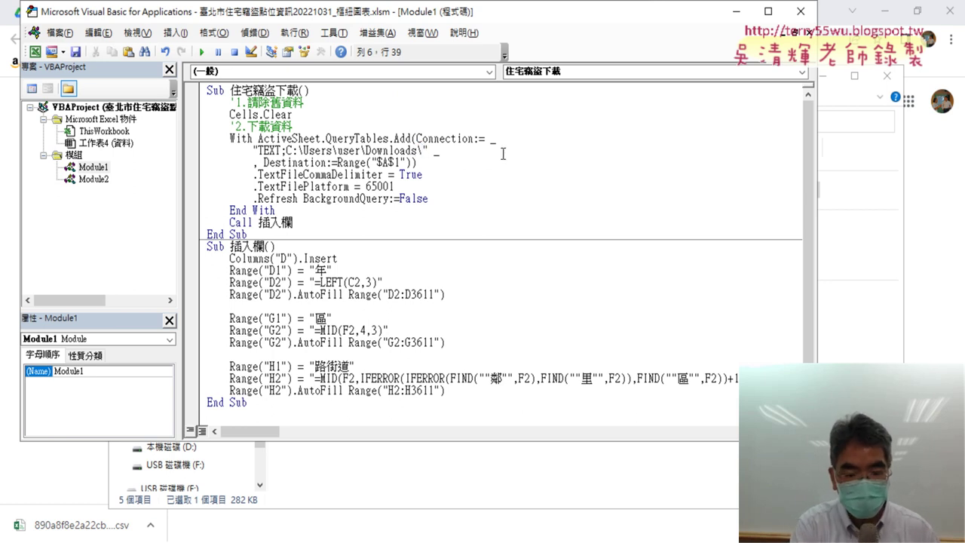
type("890a8f8e2a22cb330685a0e37e122ff0_export.csv")
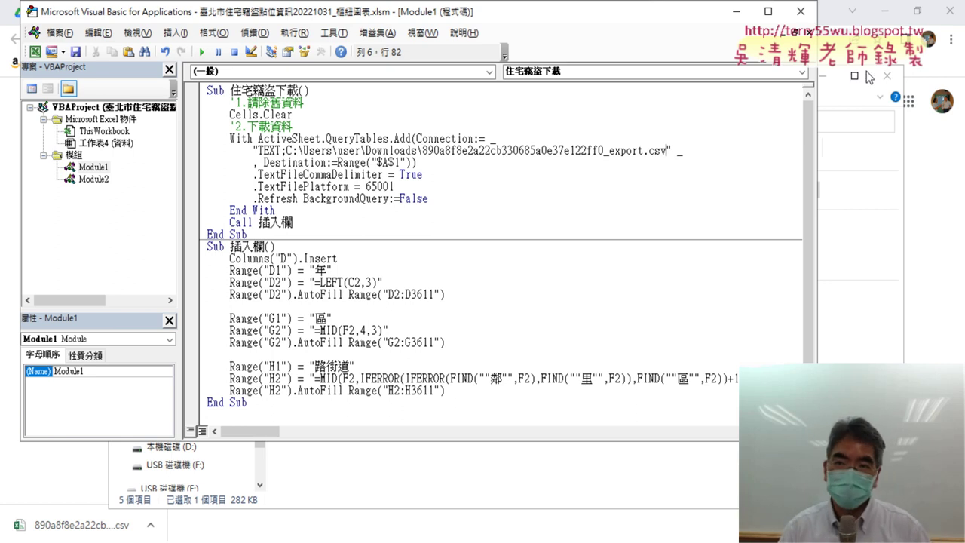
left_click(884, 15)
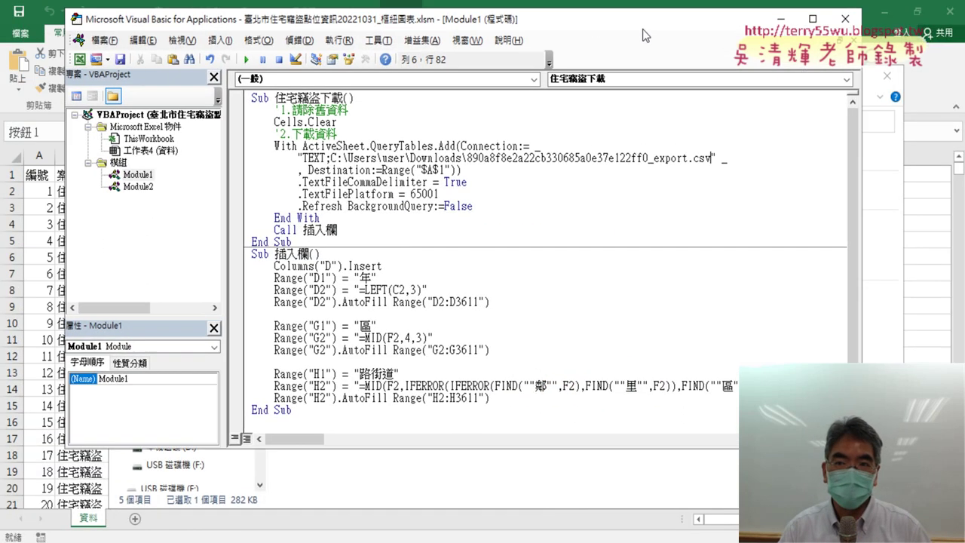
left_click_drag(595, 17, 739, 65)
left_click(114, 137)
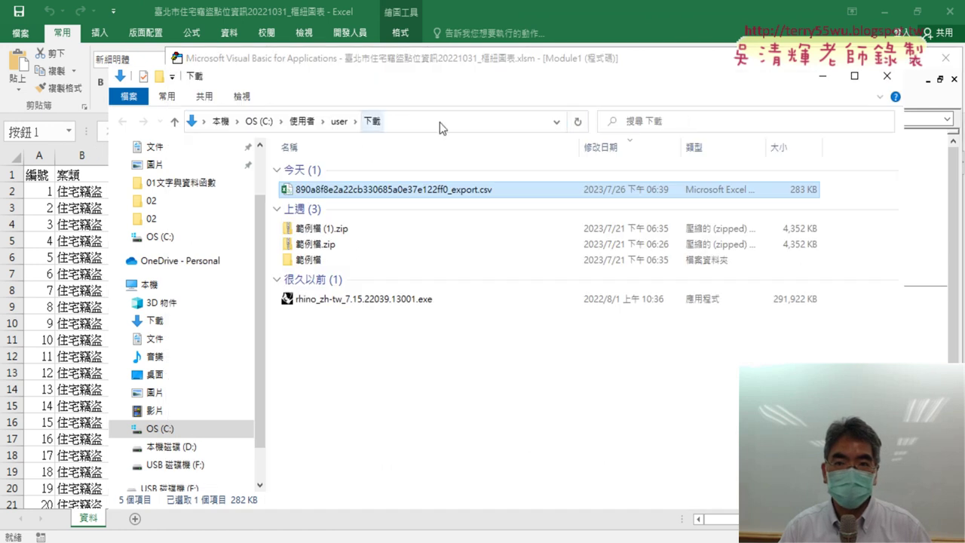
left_click(883, 62)
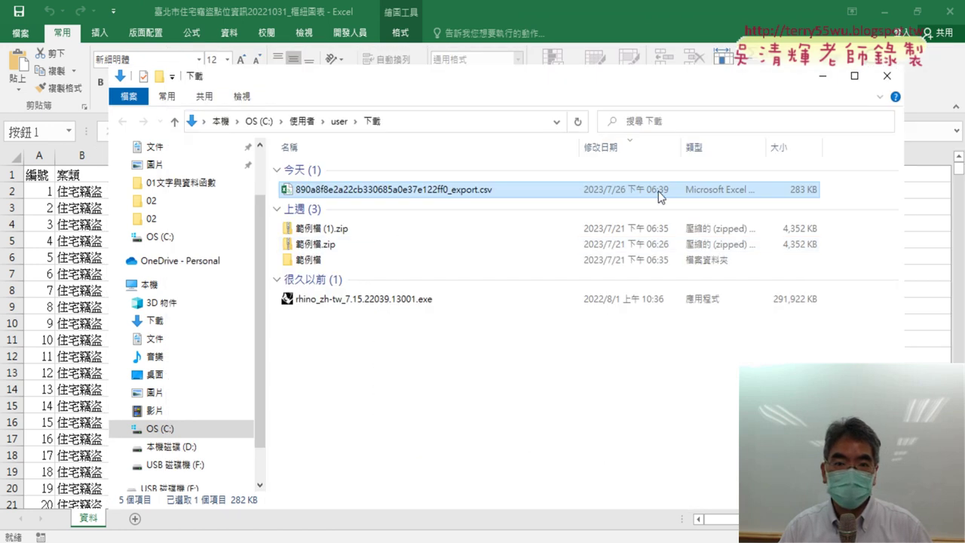
left_click(823, 75)
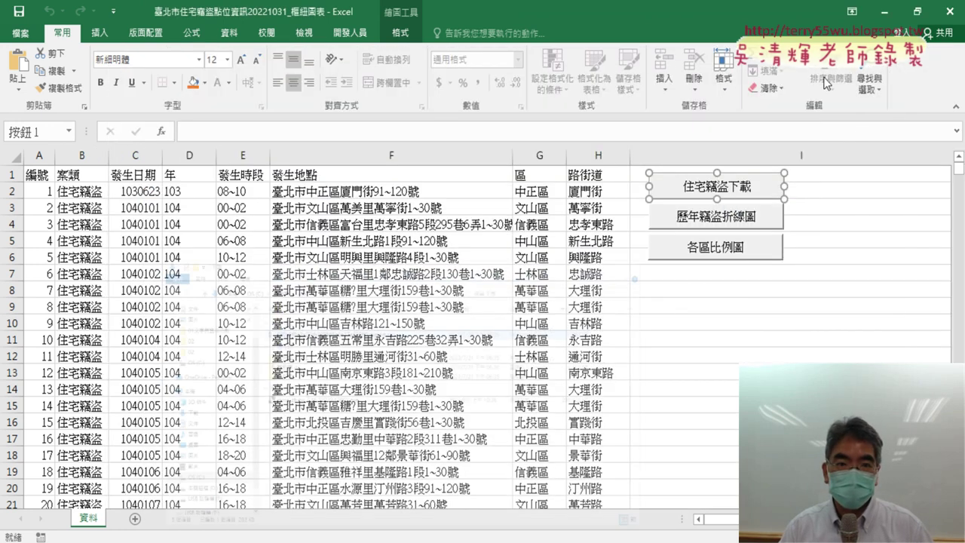
Step: Open the VBA editor and step the 住宅竊盜下載 macro down to End With, re-importing the CSV
left_click(351, 33)
left_click(26, 68)
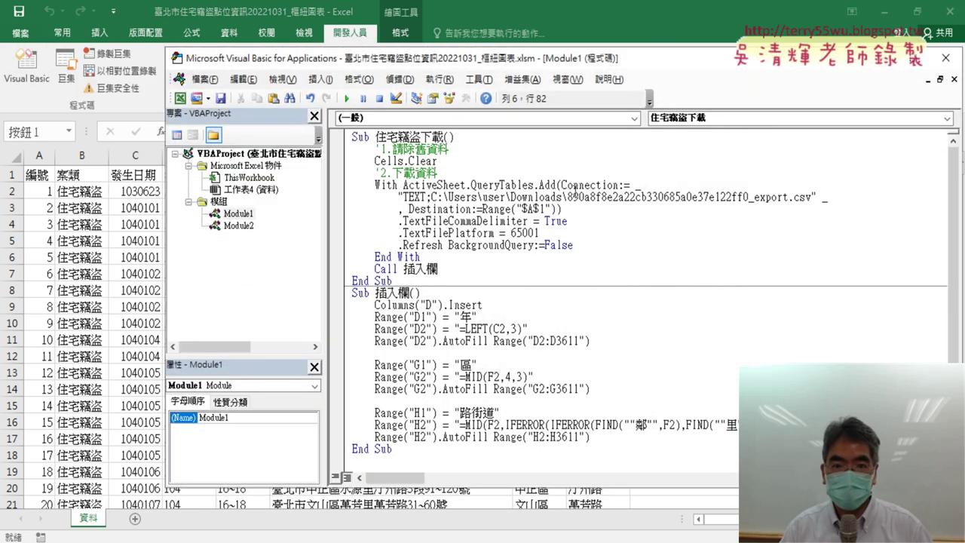
left_click_drag(431, 198, 812, 197)
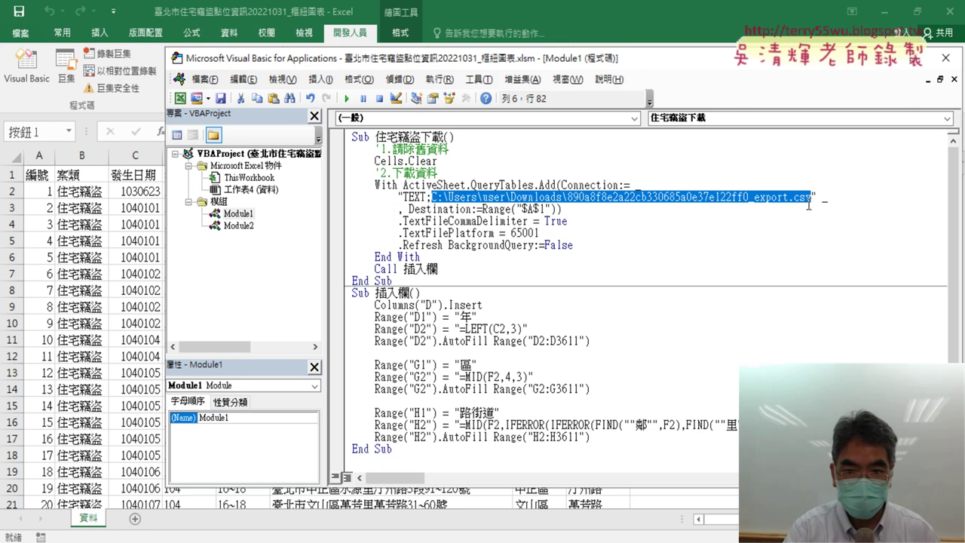
key("F8")
key("F8")
key("F8")
key("F8")
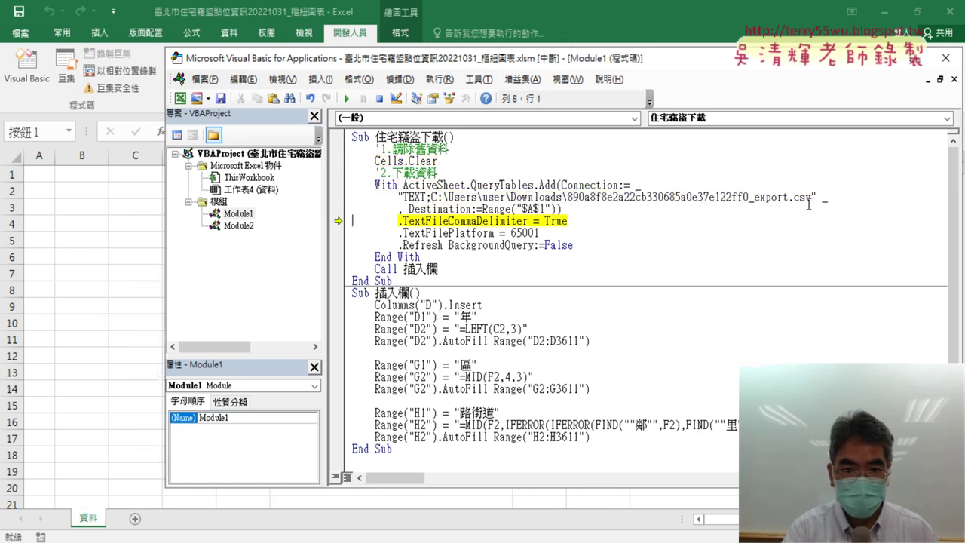
key("F8")
key("F8")
key("F8")
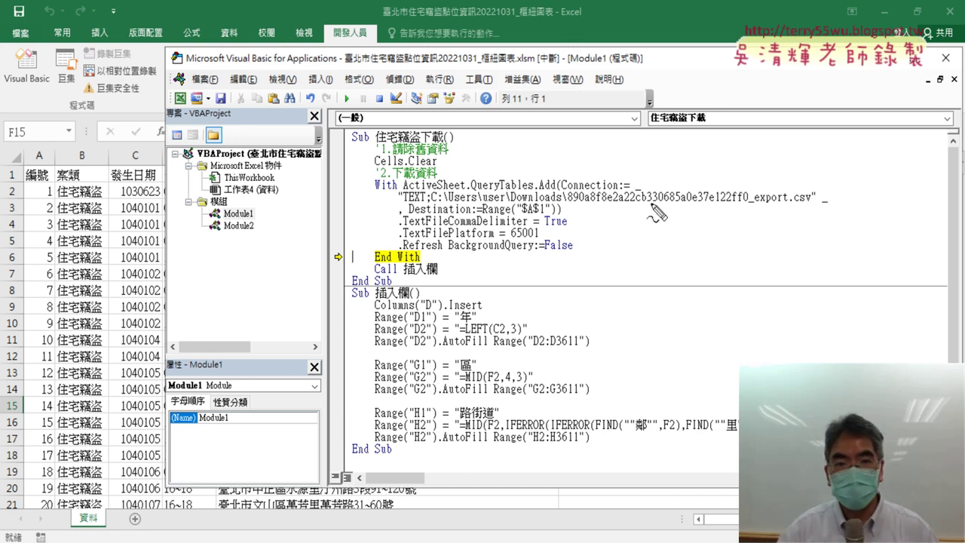
mouse_move(445, 205)
left_mouse_down()
mouse_move(565, 221)
mouse_move(603, 185)
mouse_move(469, 222)
left_mouse_up()
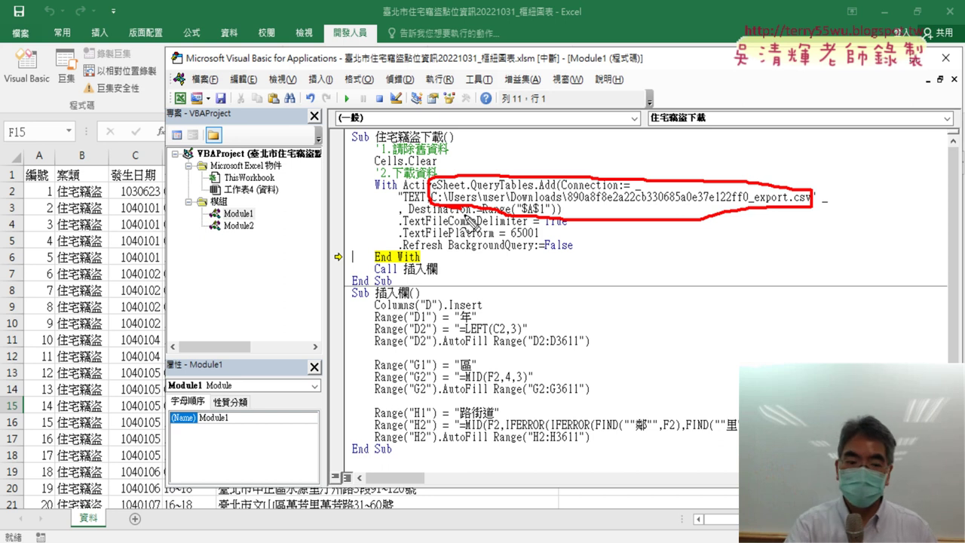
Step: Highlight QueryTables, 65001 and the CSV file path, then step to the Call 插入欄 line
key("Escape")
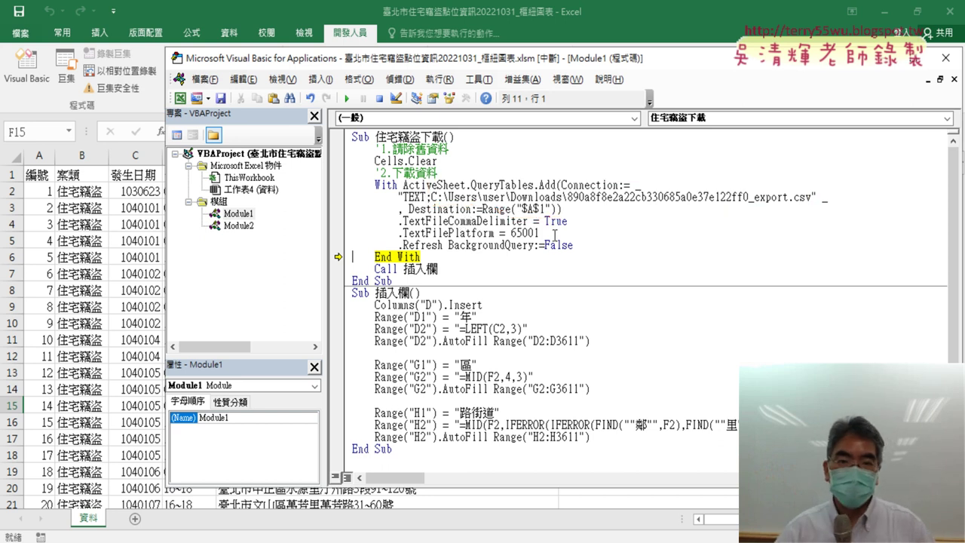
left_click_drag(471, 184, 544, 186)
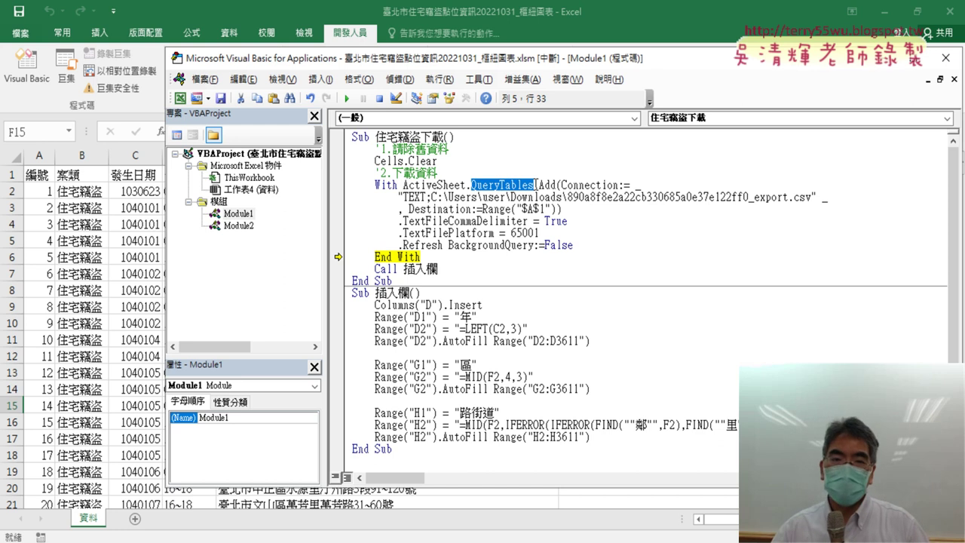
mouse_move(512, 234)
left_mouse_down()
mouse_move(544, 245)
mouse_move(544, 233)
left_mouse_up()
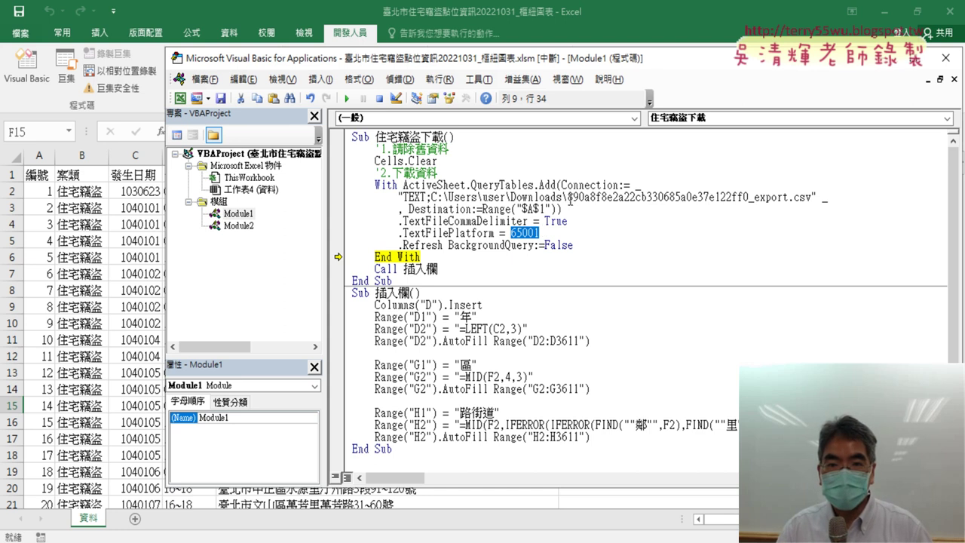
left_click_drag(569, 198, 818, 197)
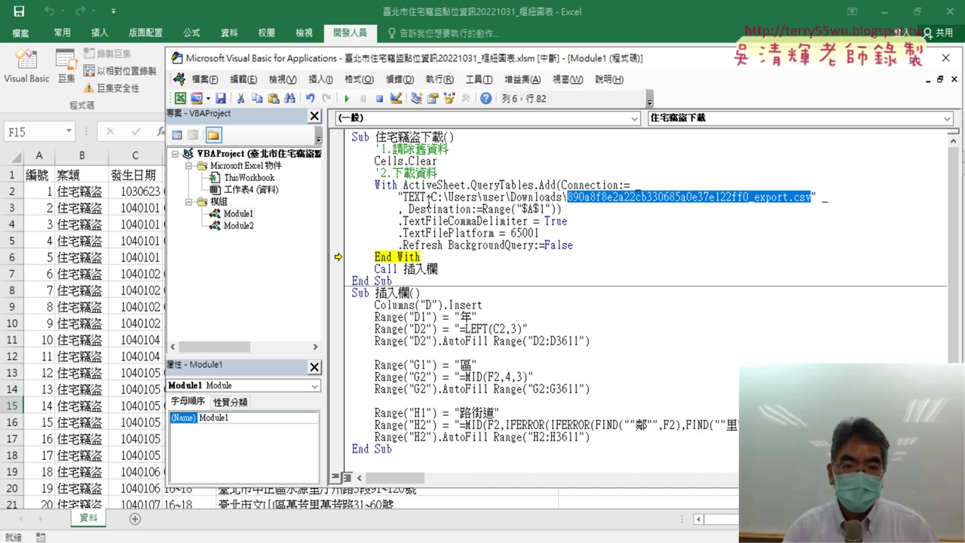
left_click_drag(432, 198, 816, 191)
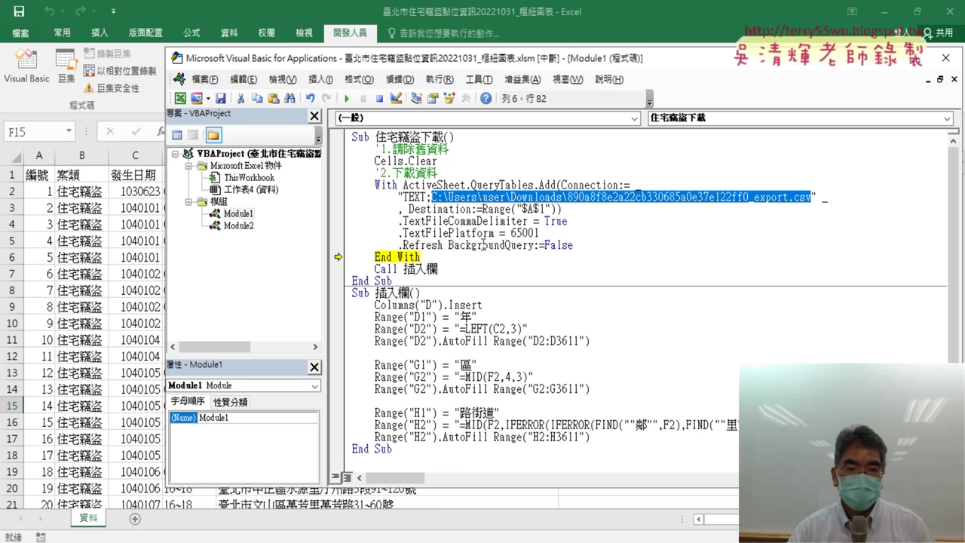
key("F8")
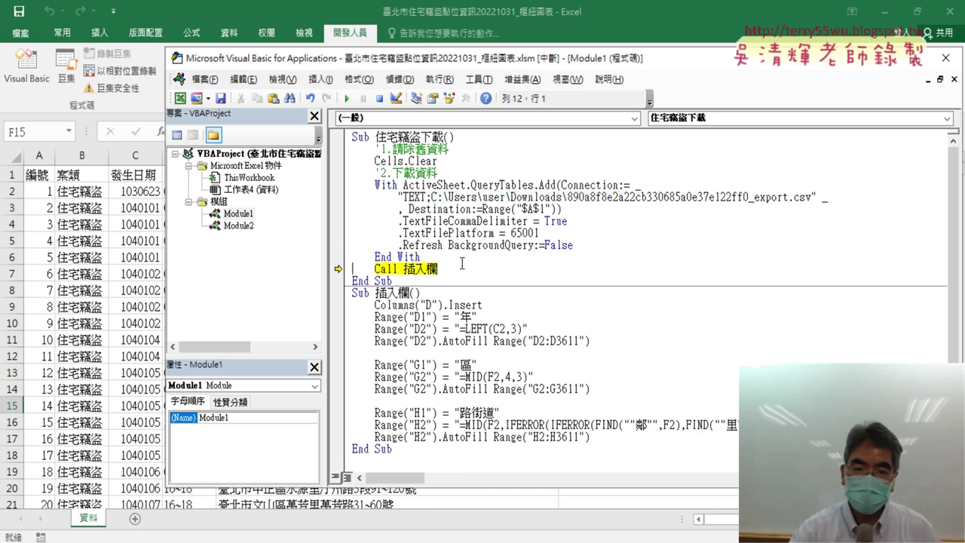
Step: Step through the 插入欄 routine, filling the 年, 區 and 路街道 columns
key("F8")
key("F8")
key("F8")
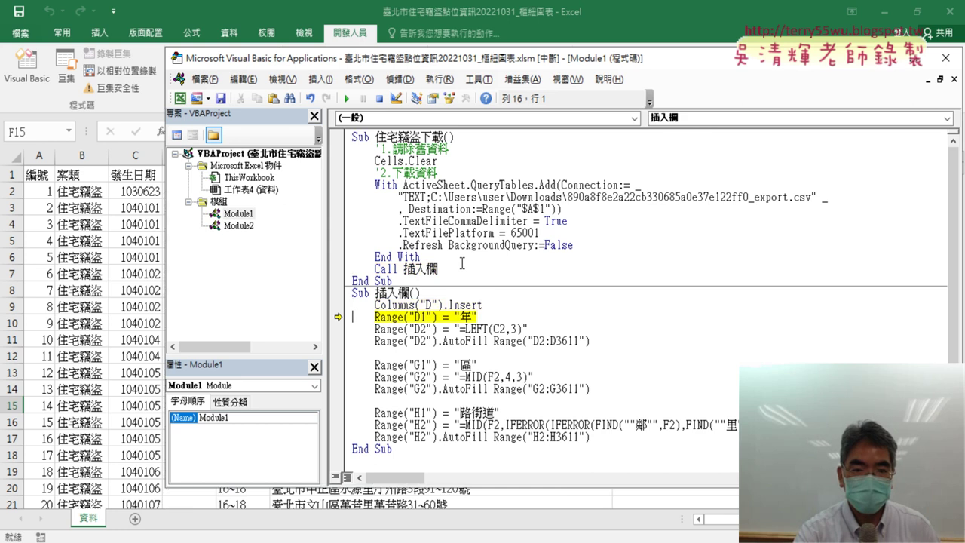
key("F8")
key("F8")
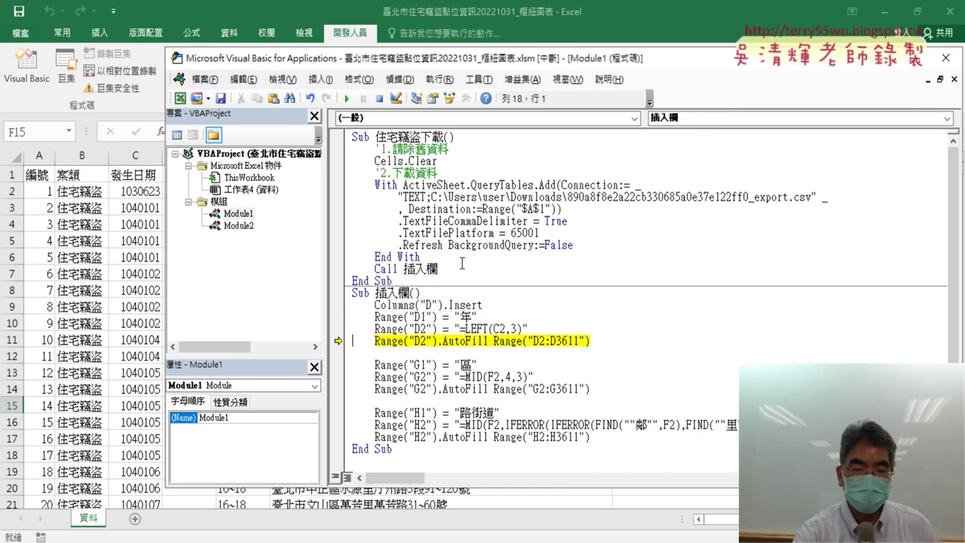
key("F8")
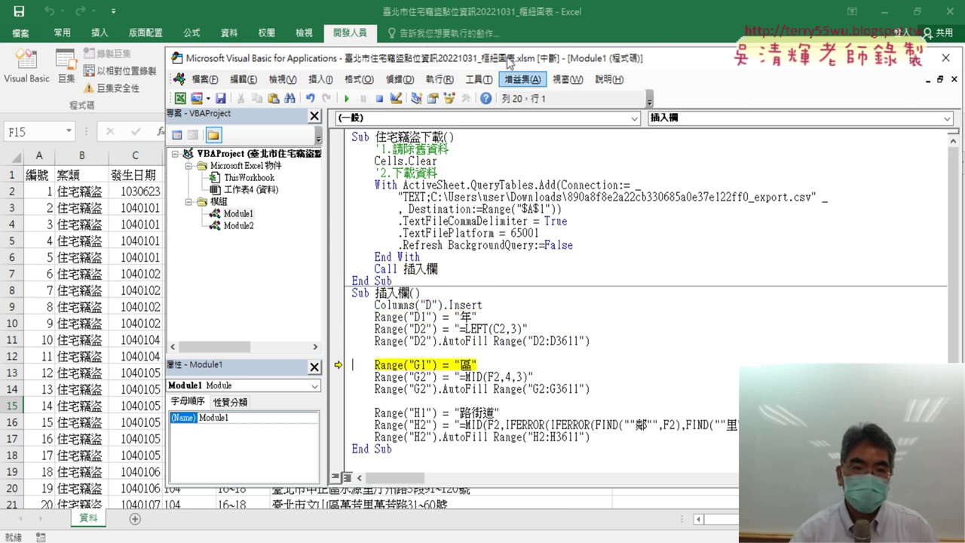
left_click_drag(501, 60, 667, 59)
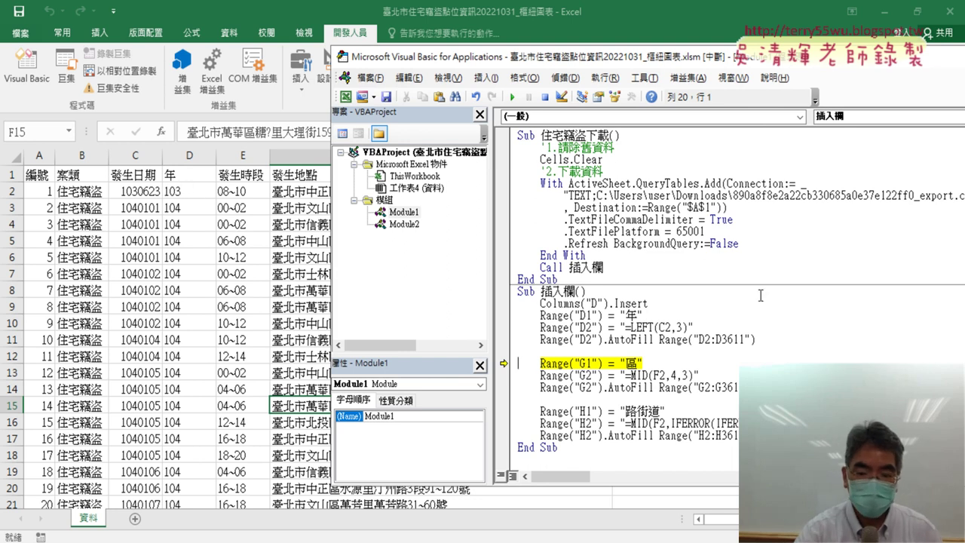
key("F8")
key("F8")
key("F8")
key("F8")
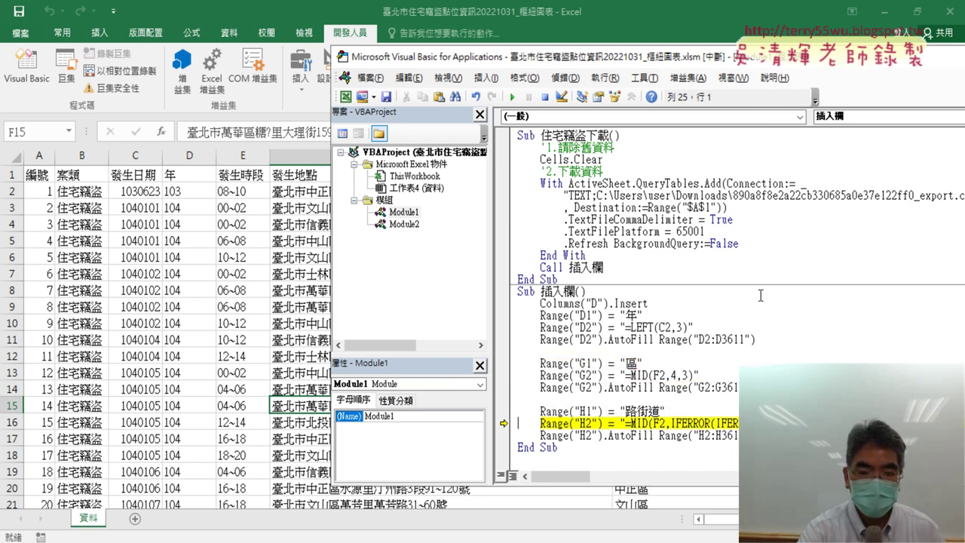
key("F8")
key("F8")
key("F8")
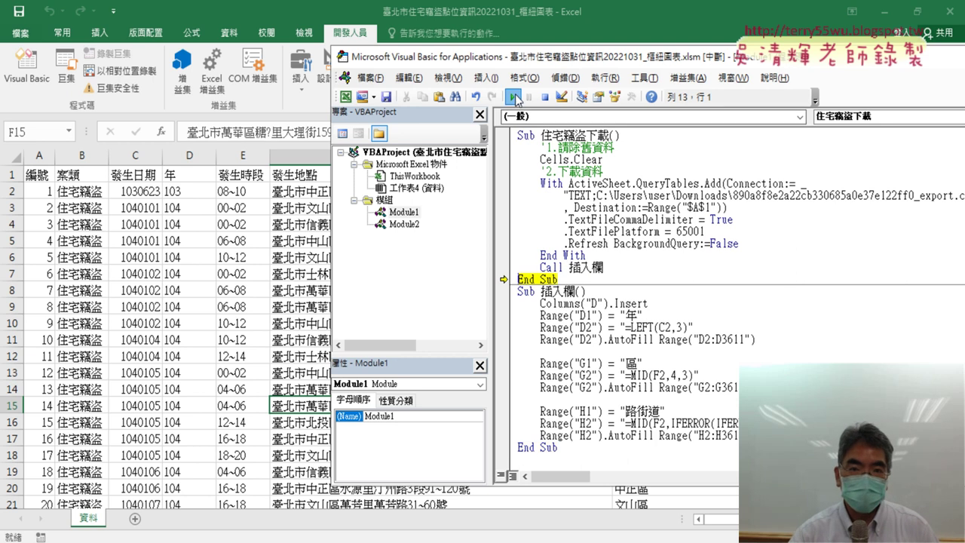
Step: Run the macro to completion, then launch the 歷年竊盜折線圖 button macro
key("F8")
left_click(242, 323)
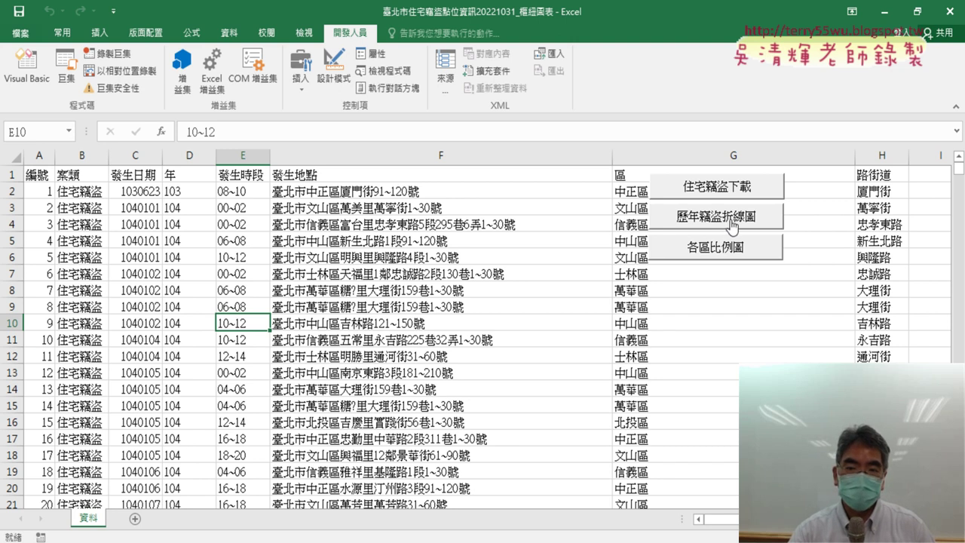
left_click(731, 219)
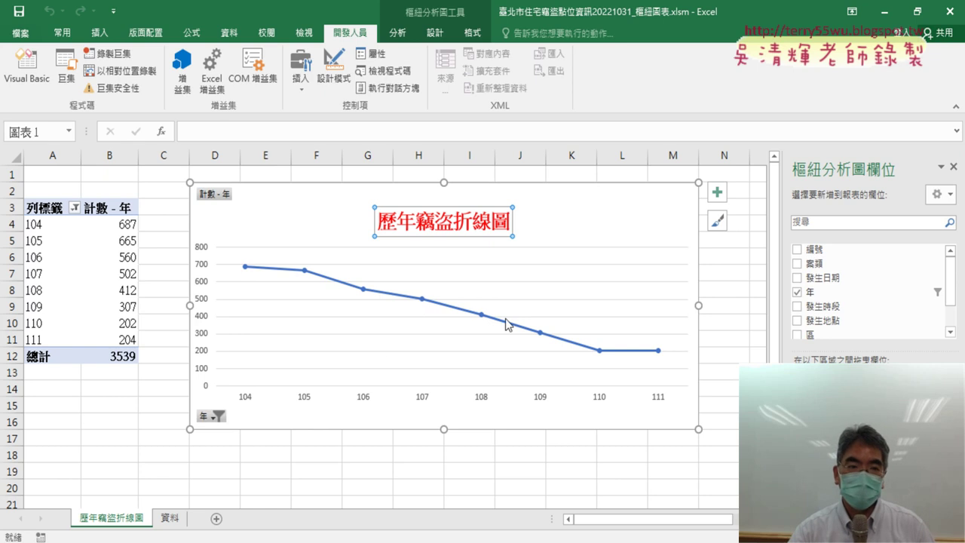
Step: Deselect the pivot chart by selecting cell B7, then reopen the VBA editor
left_click(89, 276)
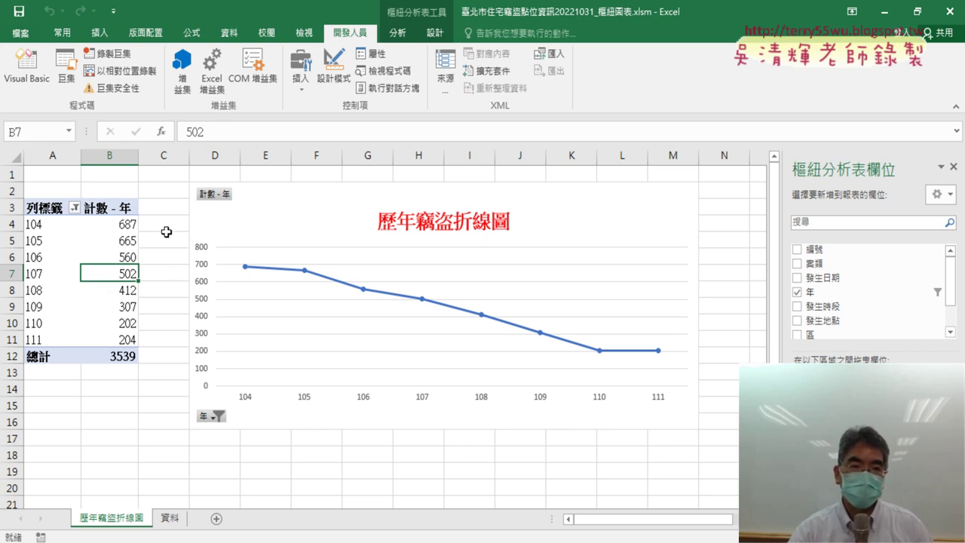
left_click(37, 83)
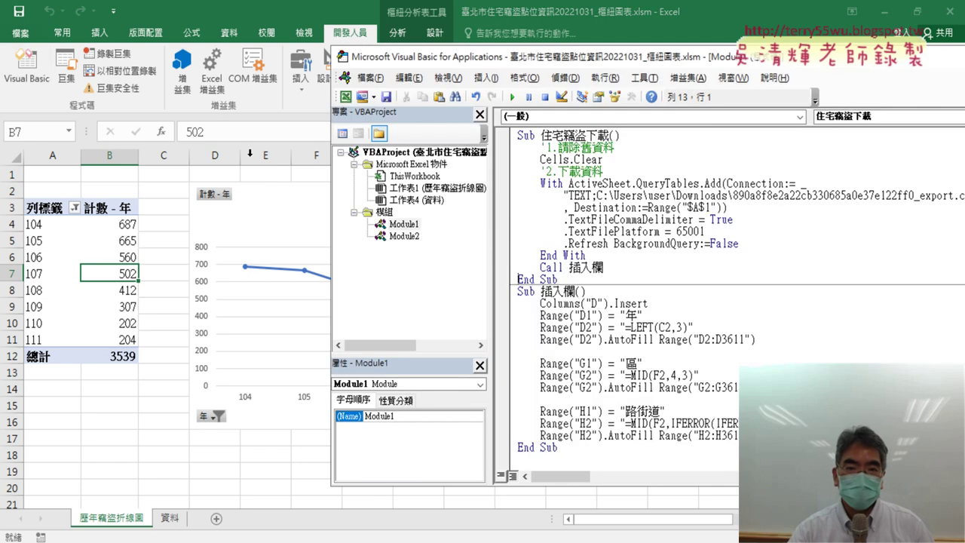
Step: Look through the Module2 chart code, then bring the 歷年竊盜折線圖 worksheet forward
double_click(416, 236)
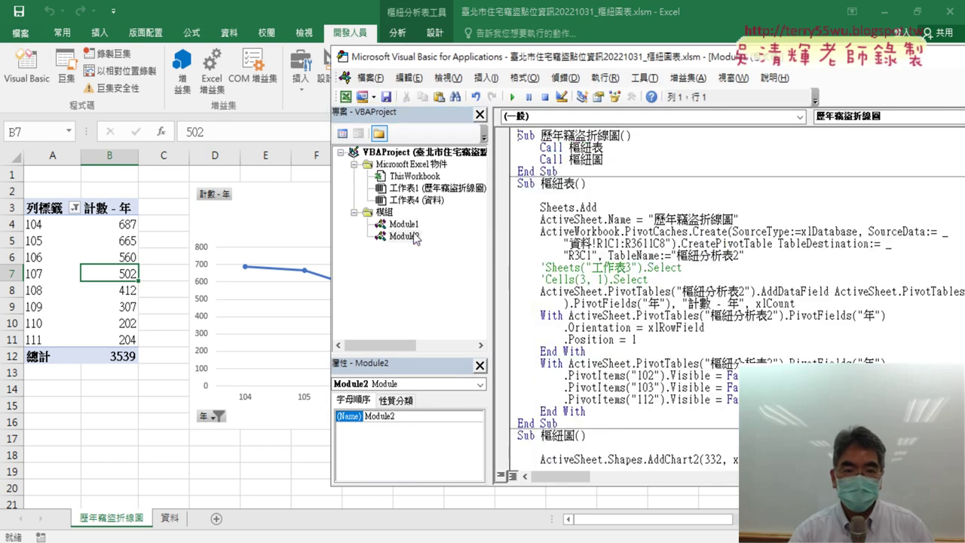
left_click_drag(650, 68, 468, 52)
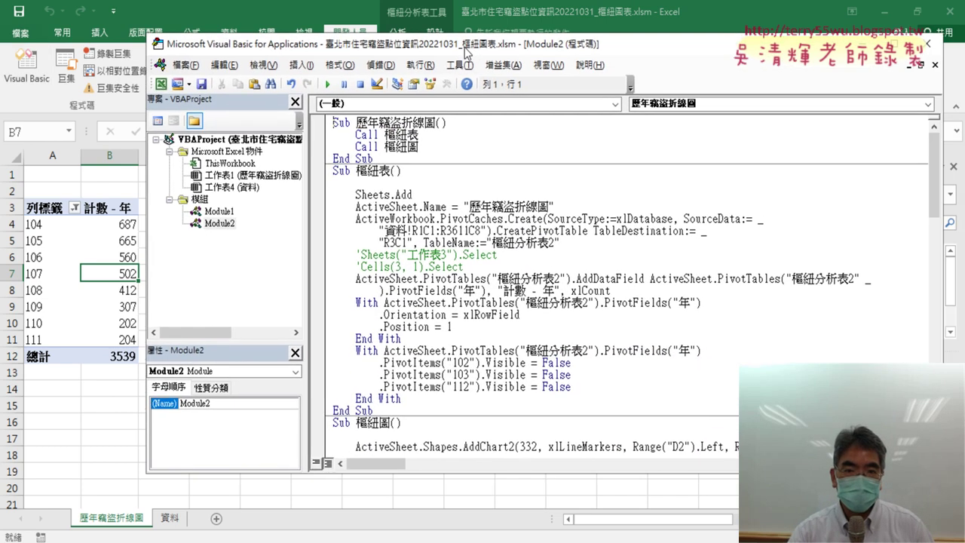
scroll(533, 200, "down", 2)
scroll(533, 200, "up", 1)
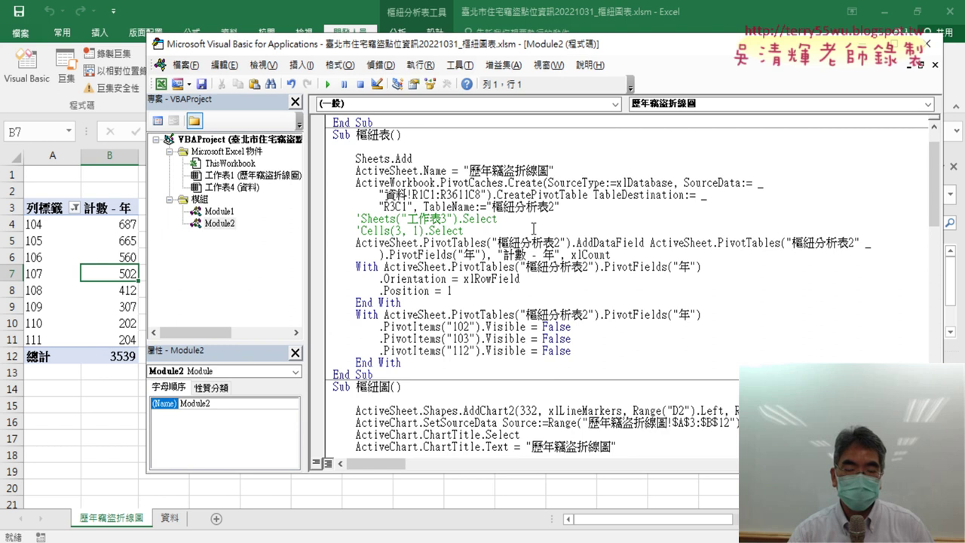
left_click(107, 274)
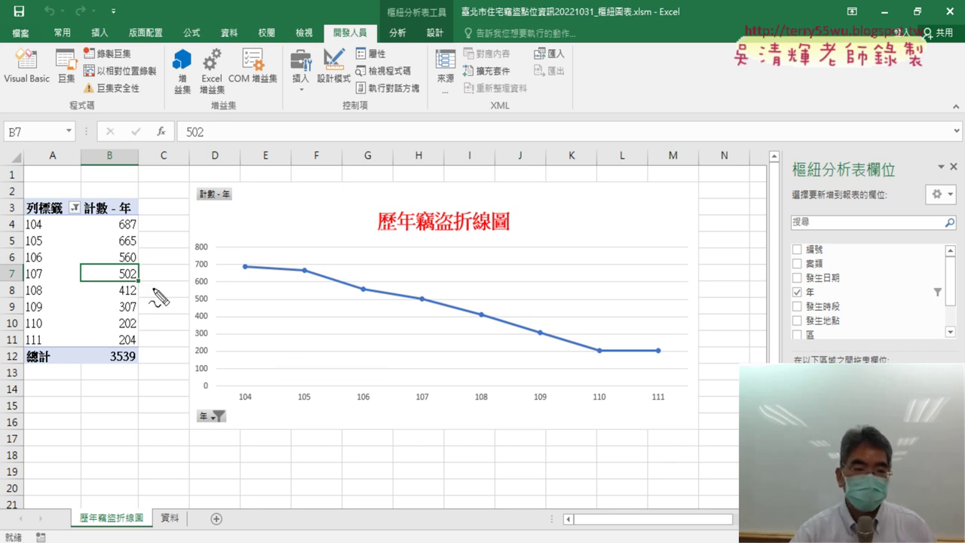
mouse_move(132, 395)
left_mouse_down()
mouse_move(8, 279)
mouse_move(169, 291)
mouse_move(117, 404)
left_mouse_up()
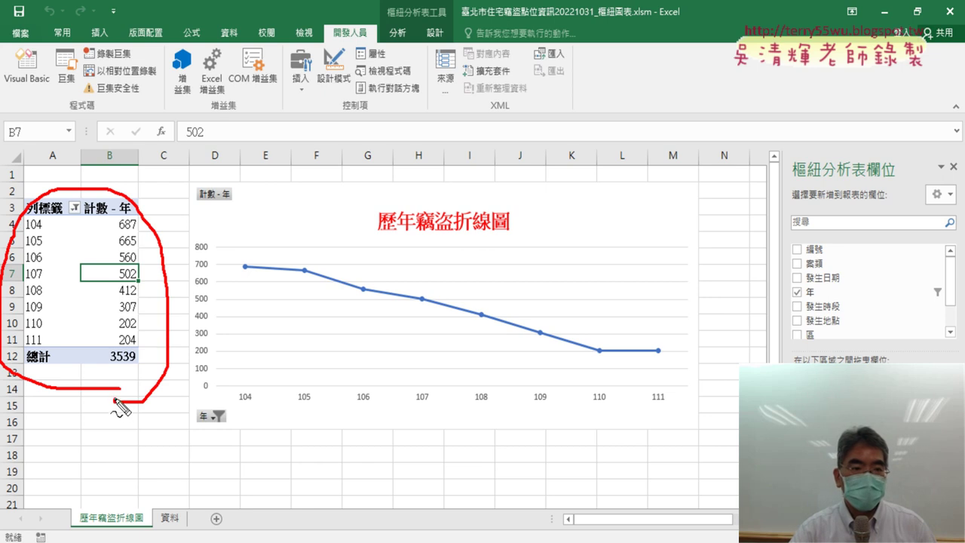
mouse_move(161, 114)
left_mouse_down()
mouse_move(219, 72)
mouse_move(89, 198)
left_mouse_up()
left_click_drag(100, 144, 89, 197)
left_click_drag(89, 198, 143, 172)
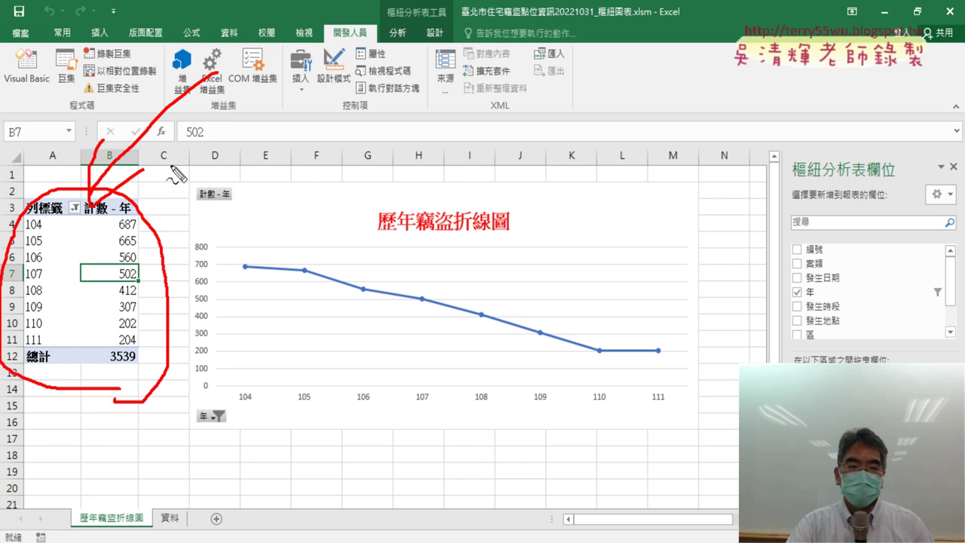
key("Escape")
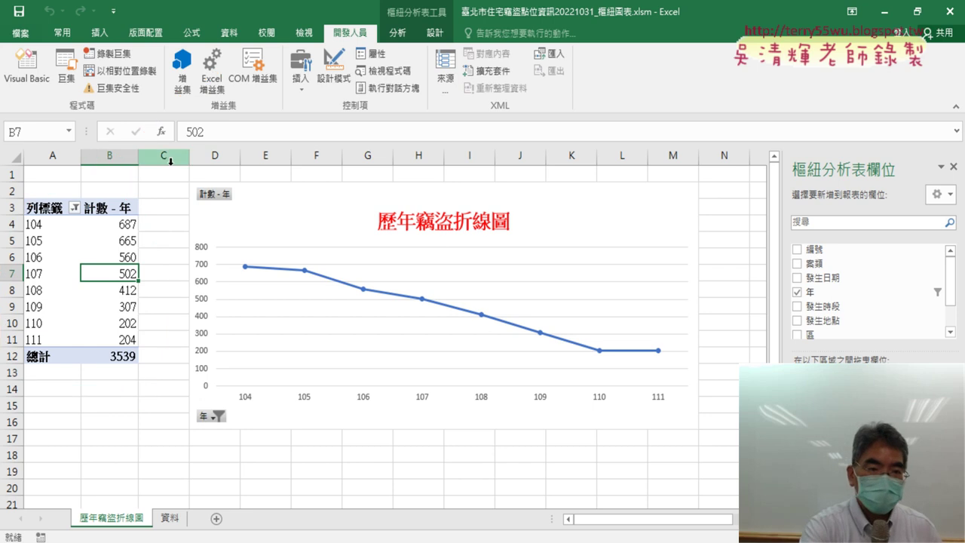
Step: In Module2, highlight the ActiveSheet.Name line, the 歷年竊盜折線圖 name and the R3C1 destination
left_click(36, 81)
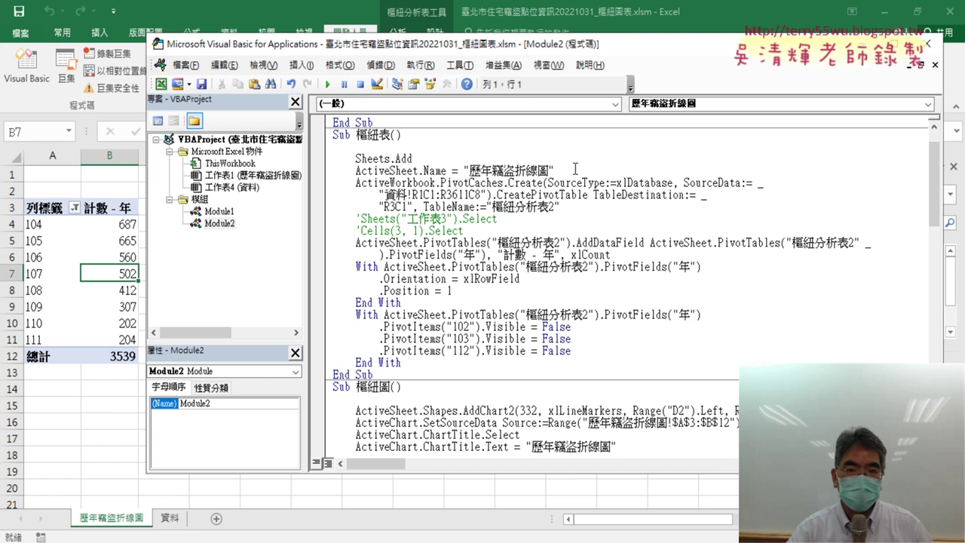
left_click(322, 171)
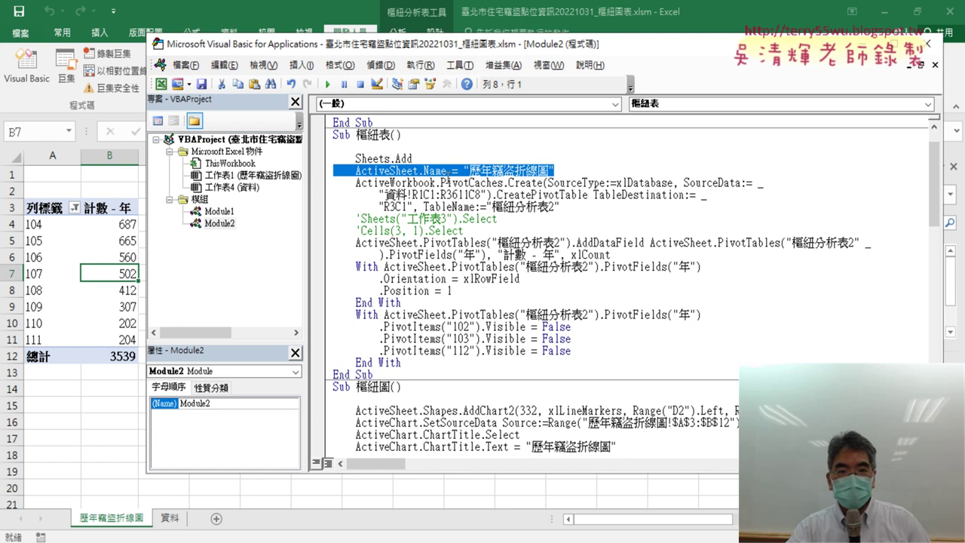
left_click(469, 171)
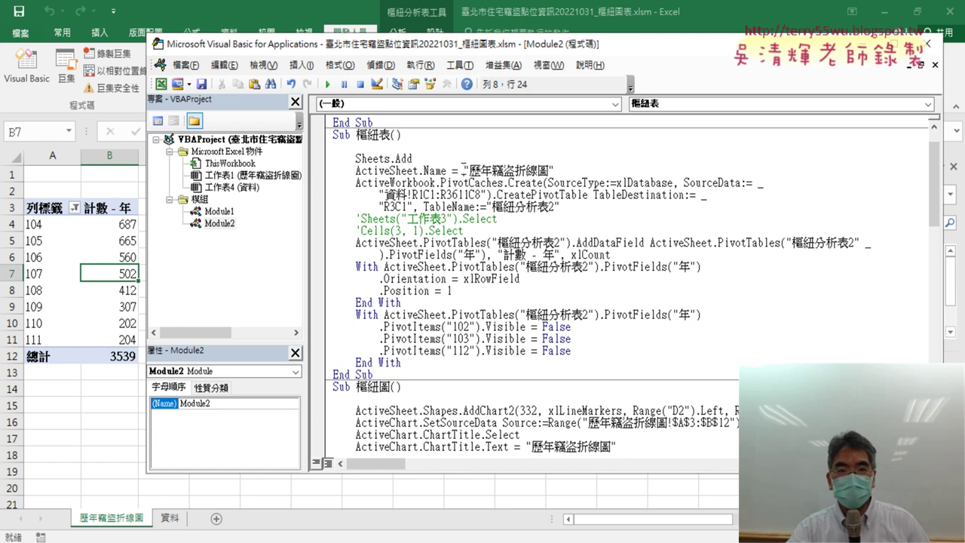
left_click_drag(464, 169, 554, 171)
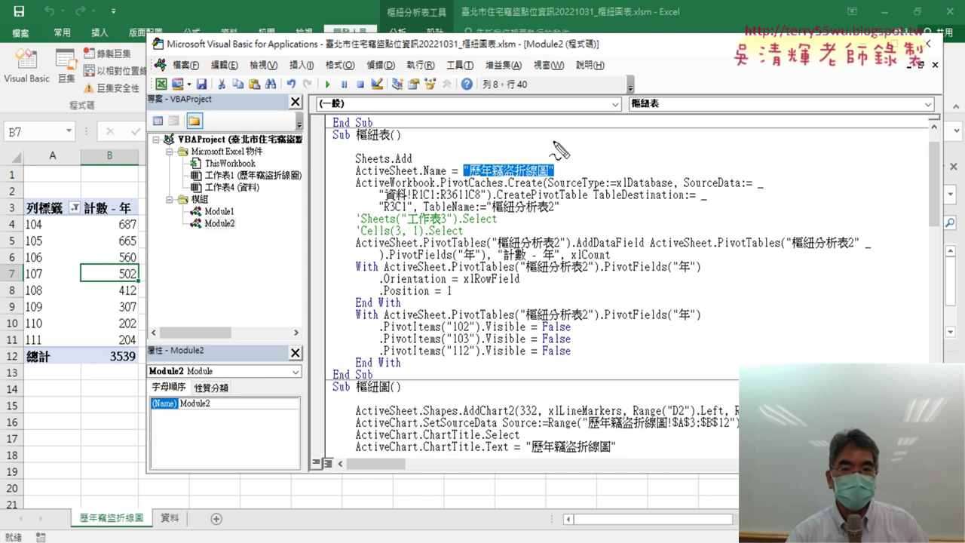
mouse_move(552, 180)
left_mouse_down()
mouse_move(484, 179)
mouse_move(130, 494)
mouse_move(139, 534)
left_mouse_up()
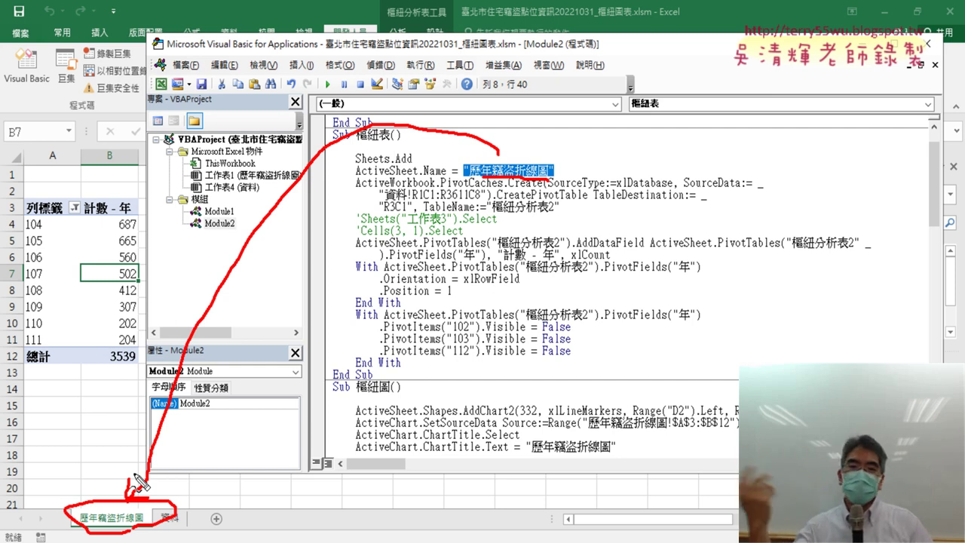
key("Escape")
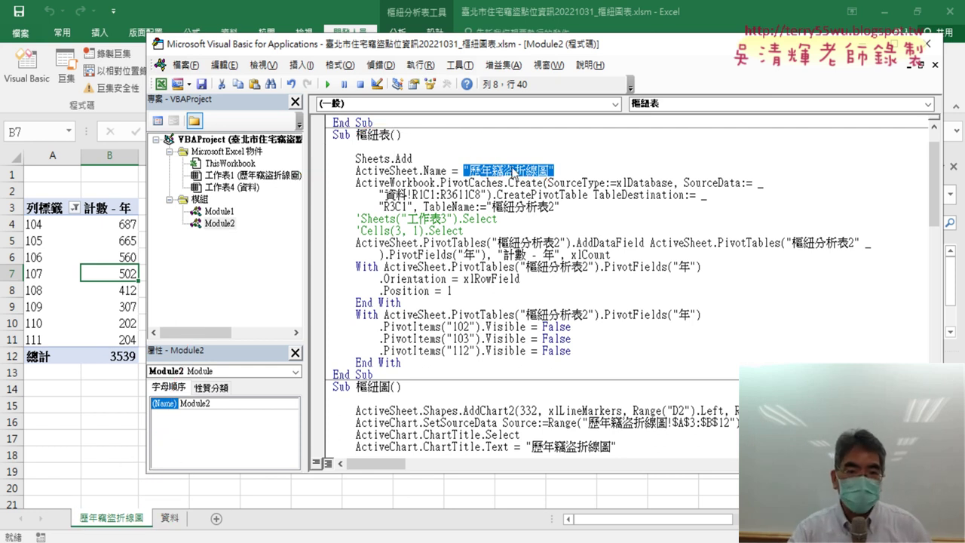
left_click_drag(380, 203, 407, 205)
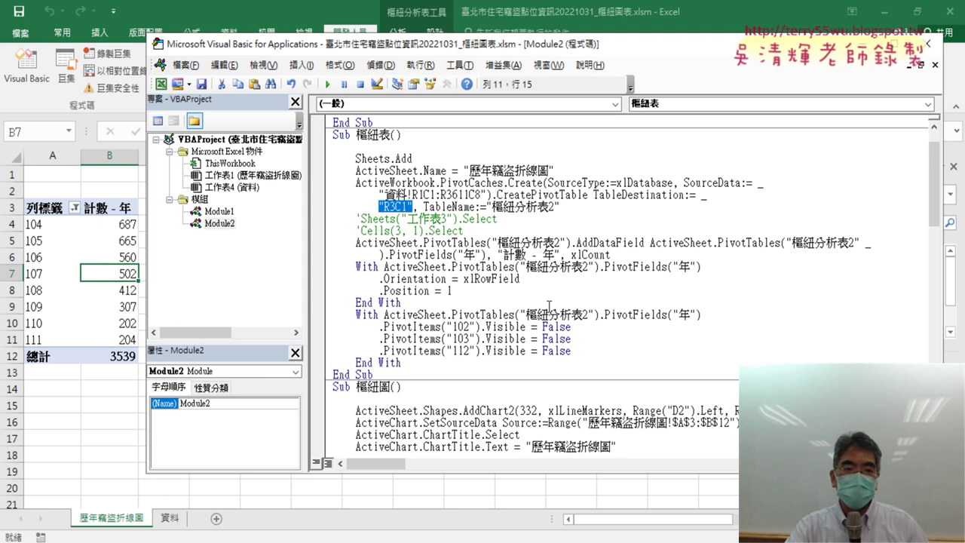
Step: Delete the line pivot chart from the 歷年竊盜折線圖 sheet
left_click(83, 426)
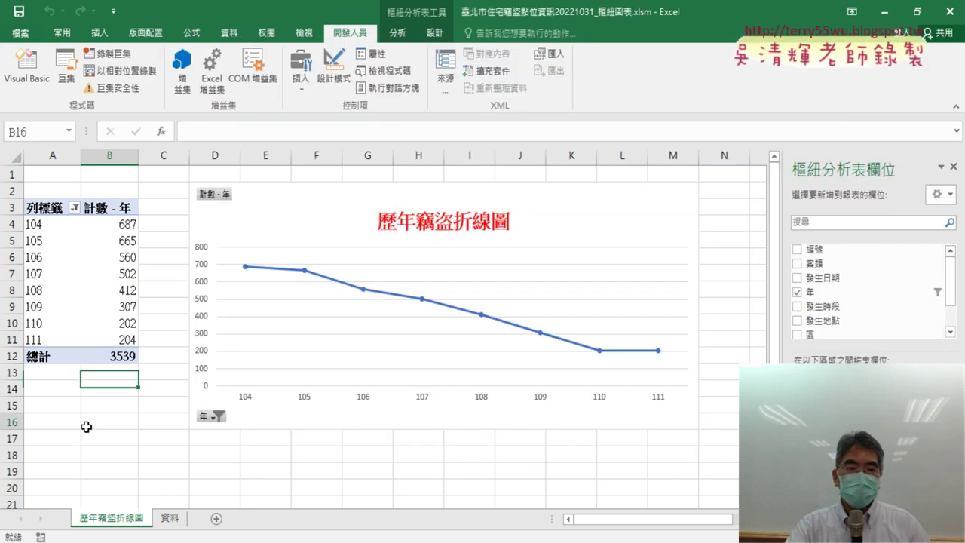
left_click(332, 189)
key("Delete")
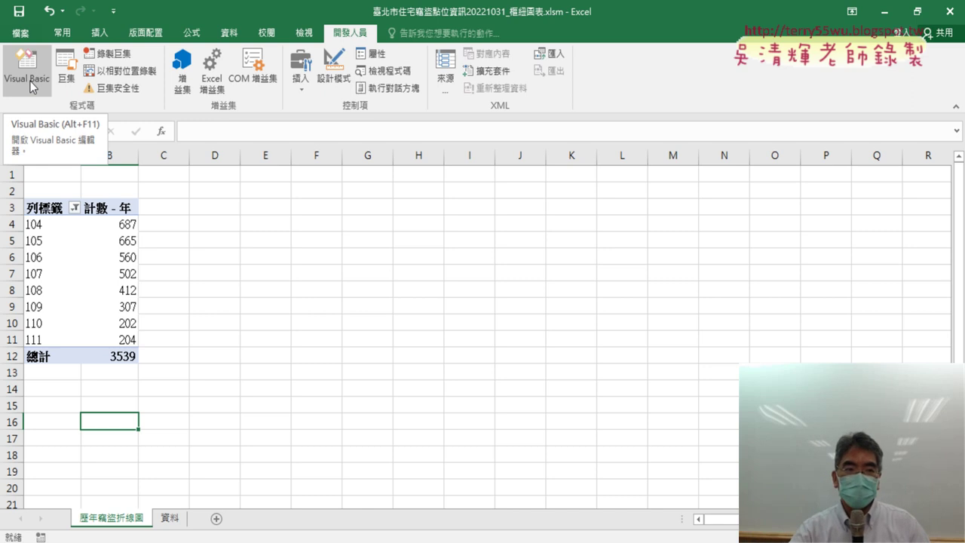
left_click(33, 86)
Step: In Sub 樞紐圖, highlight the AddChart2 chart-creation code and its left and top arguments
scroll(588, 341, "down", 3)
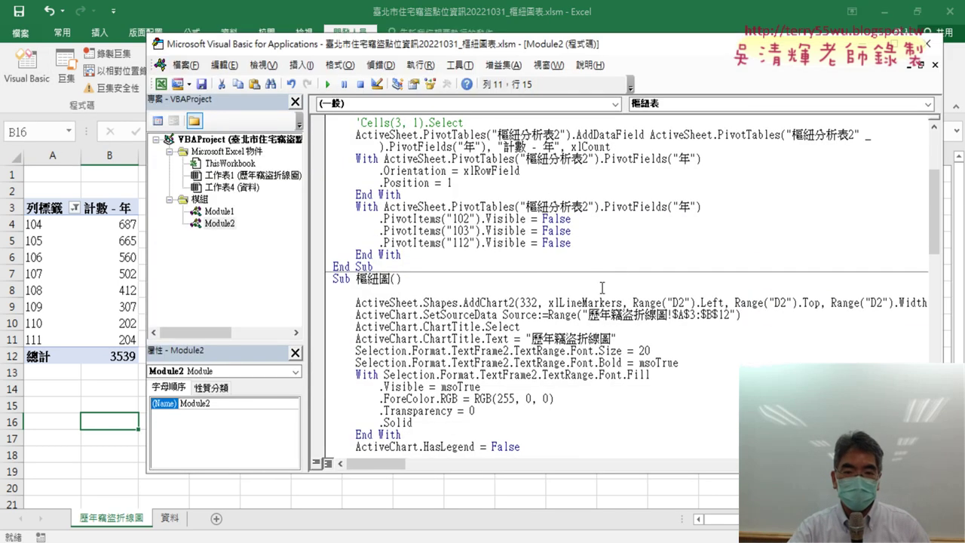
scroll(623, 278, "down", 1)
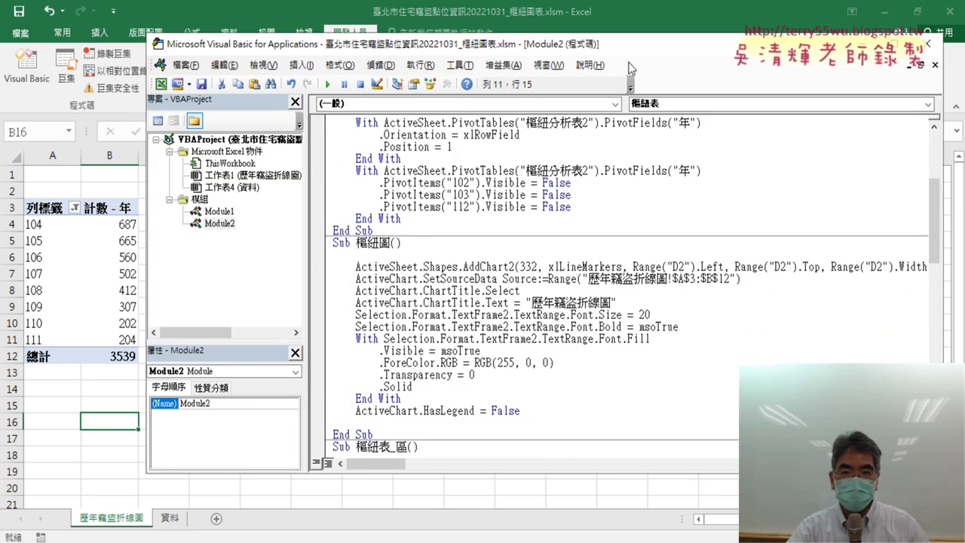
left_click_drag(623, 47, 477, 65)
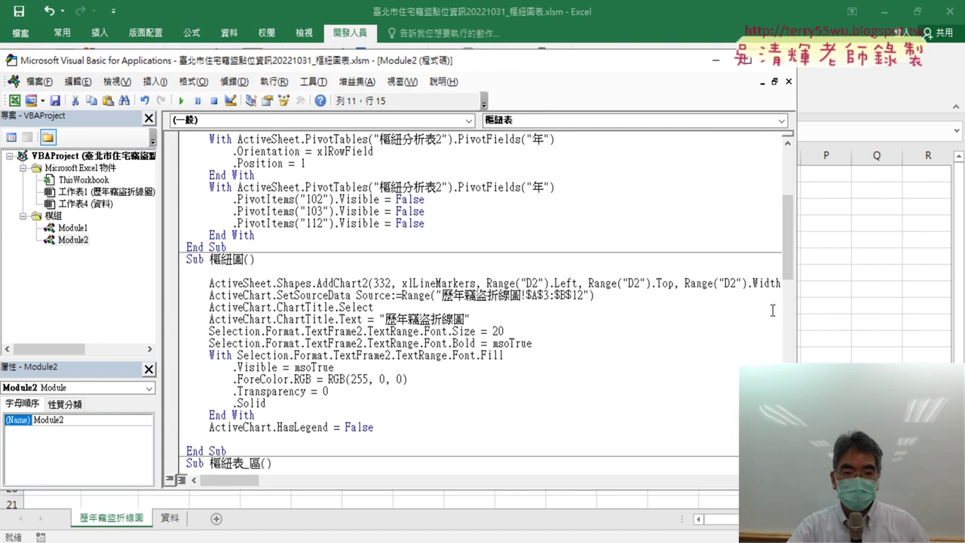
left_click_drag(800, 309, 957, 309)
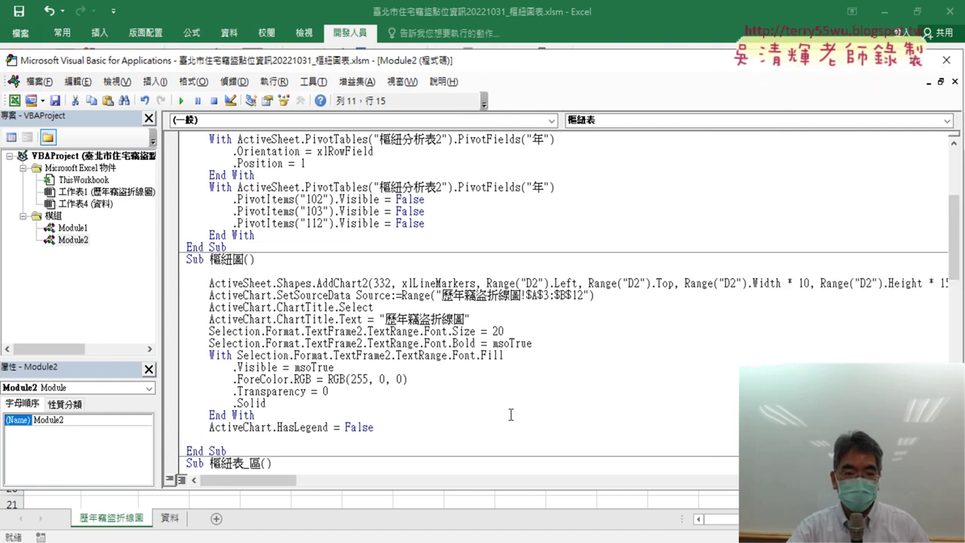
left_click_drag(218, 481, 232, 481)
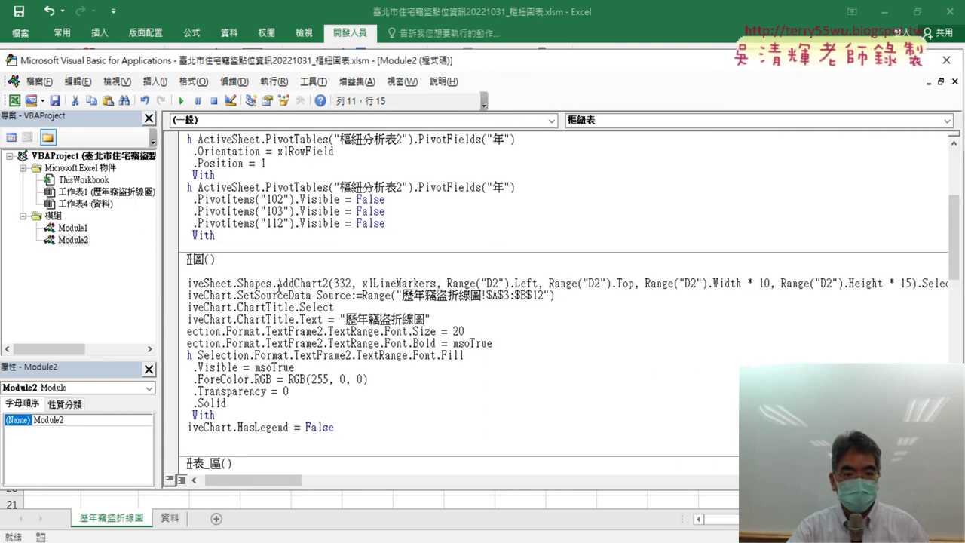
left_click_drag(277, 284, 311, 296)
left_click(457, 284)
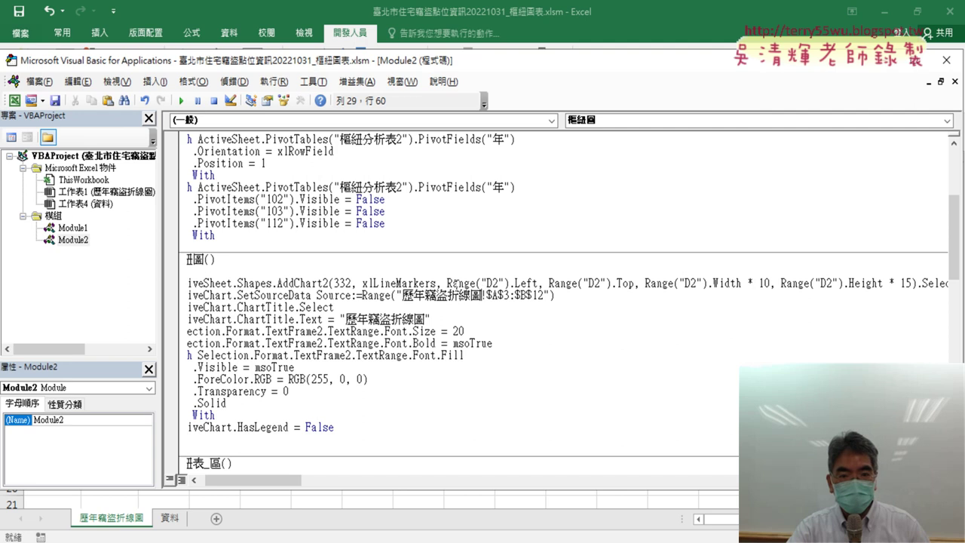
left_click_drag(437, 283, 620, 283)
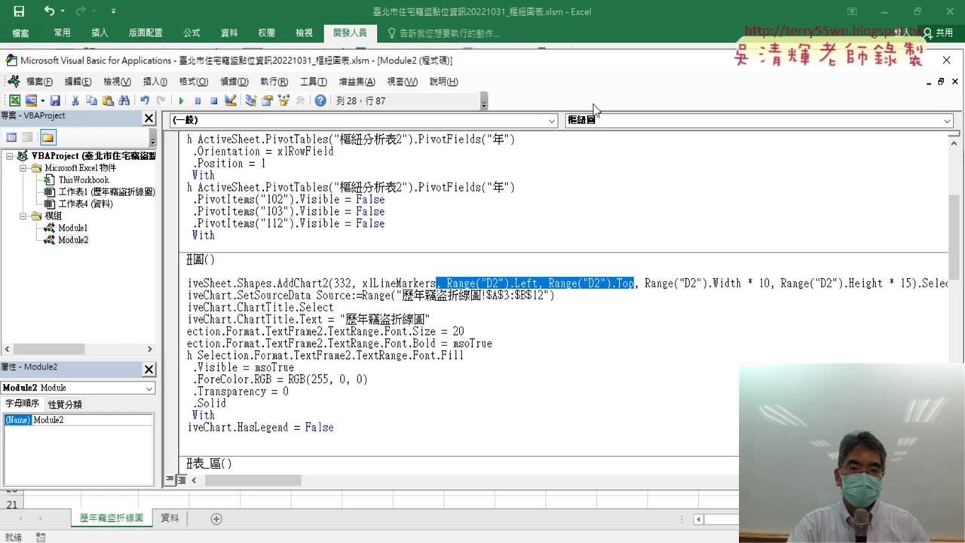
Step: Restore the editor beside the sheet and highlight the Range("D2") Width ×10 and Height ×15 arguments
double_click(553, 62)
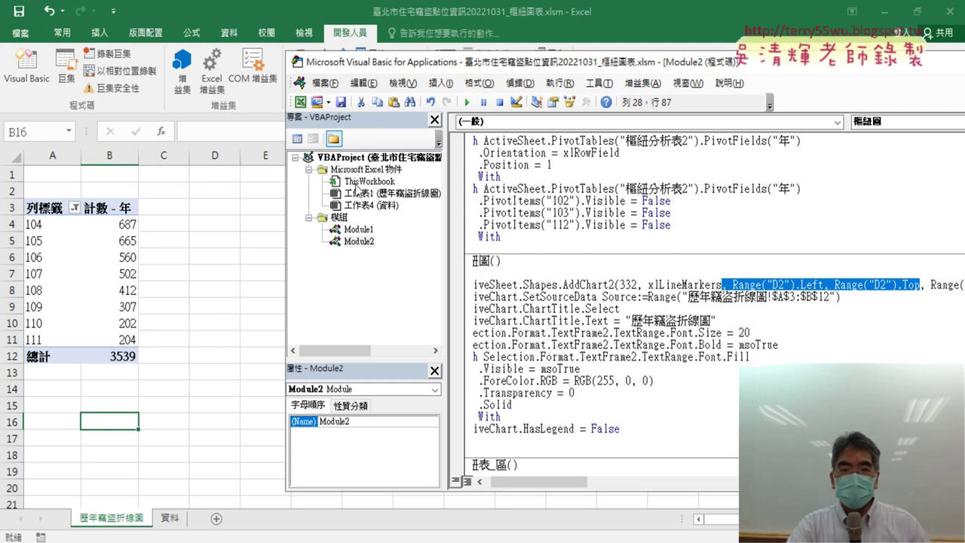
left_click_drag(807, 62, 414, 62)
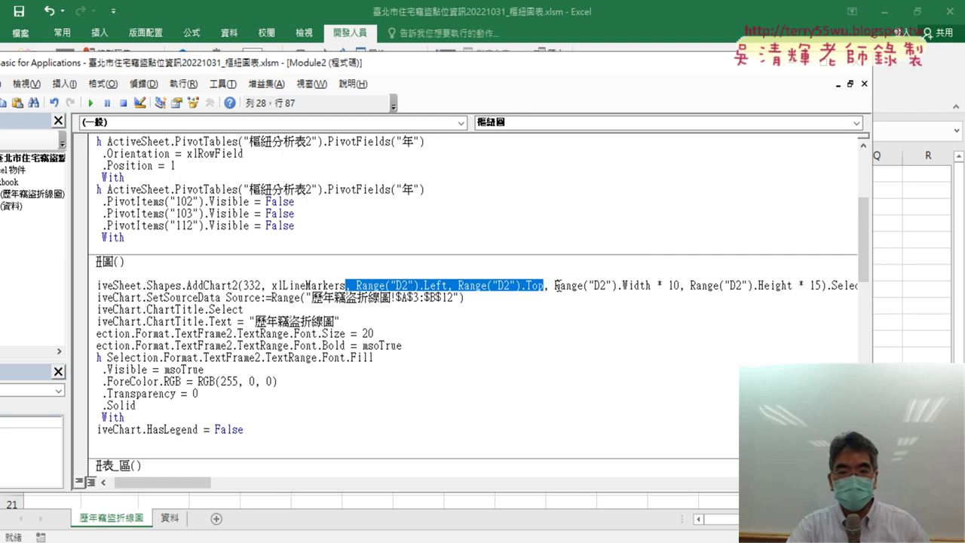
left_click_drag(555, 285, 652, 286)
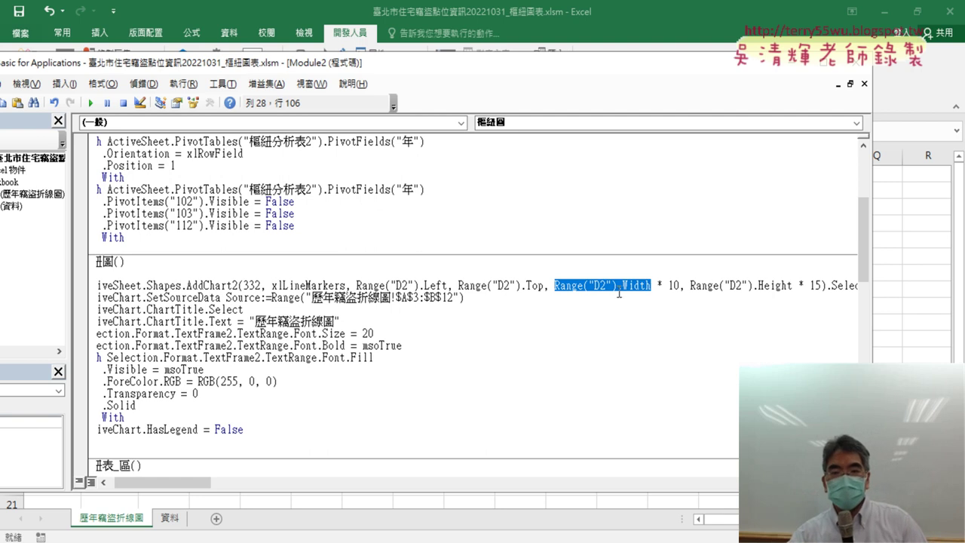
left_click(642, 285)
left_click_drag(652, 285, 623, 286)
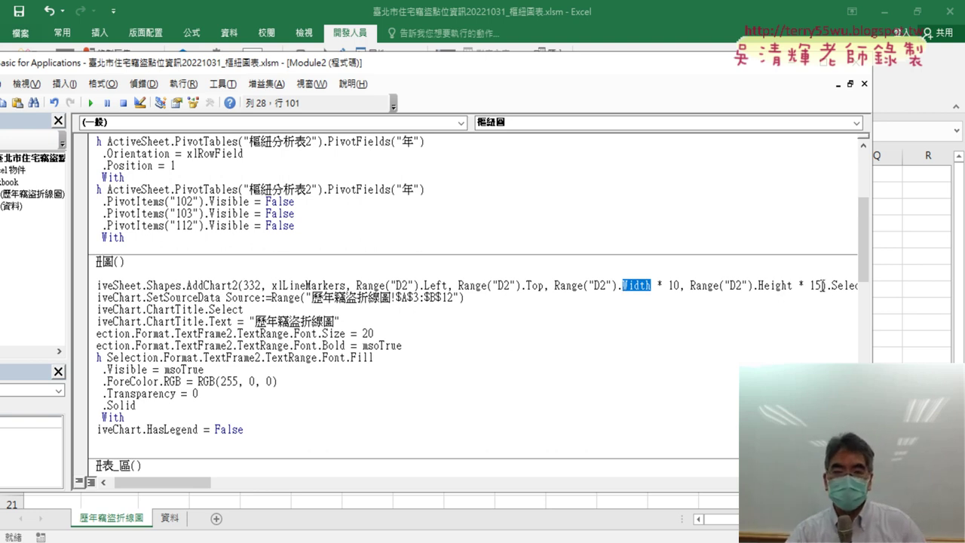
left_click_drag(821, 286, 736, 285)
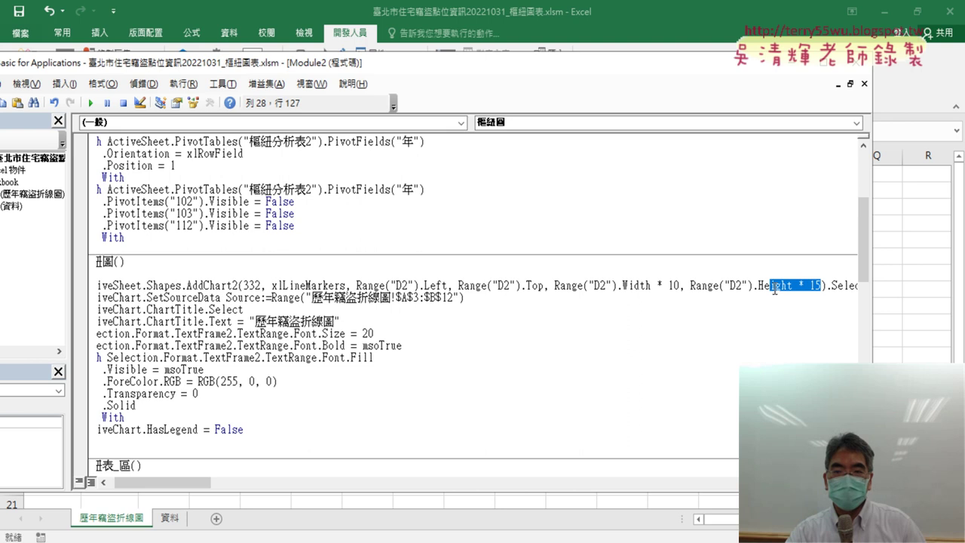
double_click(574, 70)
left_click(648, 301)
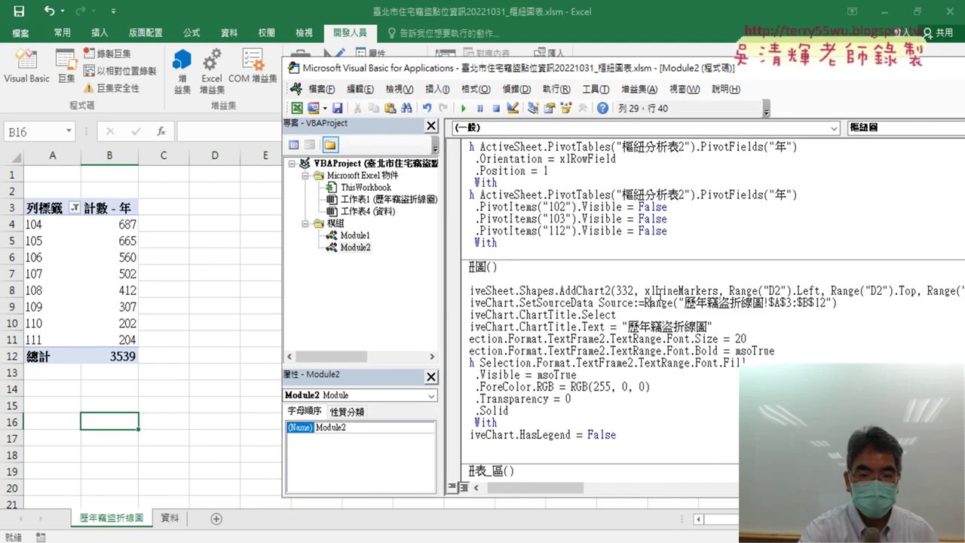
Step: Step 樞紐圖 through the chart-creation statement to produce the yearly line chart
key("F8")
key("F8")
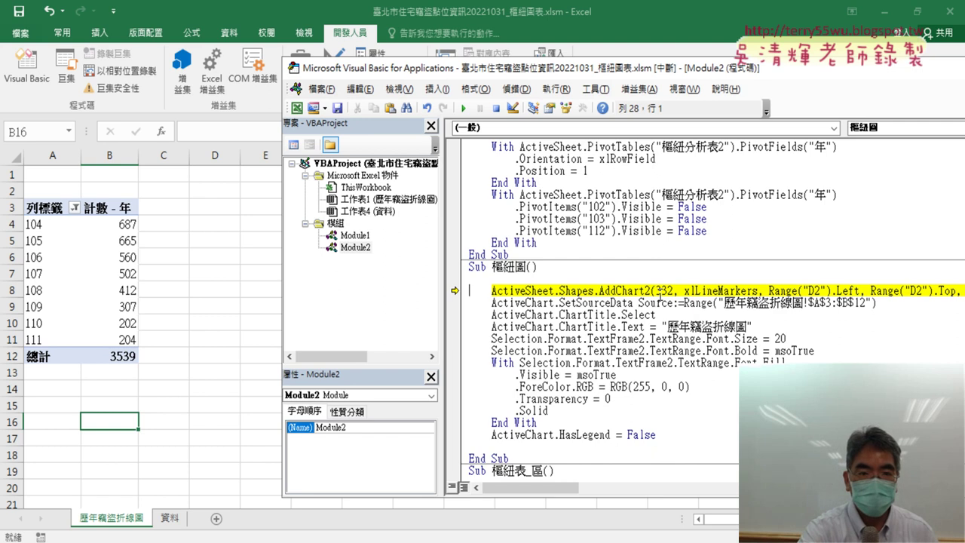
key("F8")
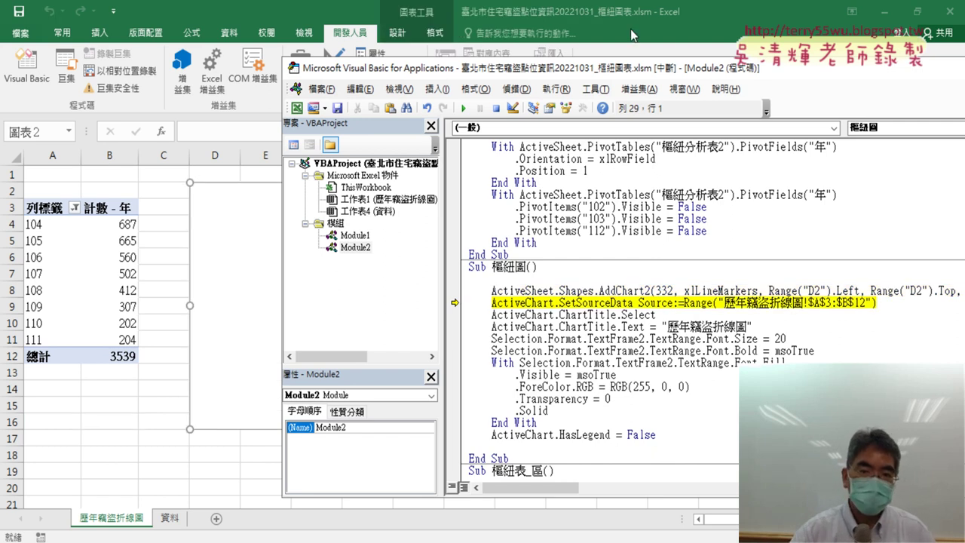
left_click_drag(591, 75, 902, 76)
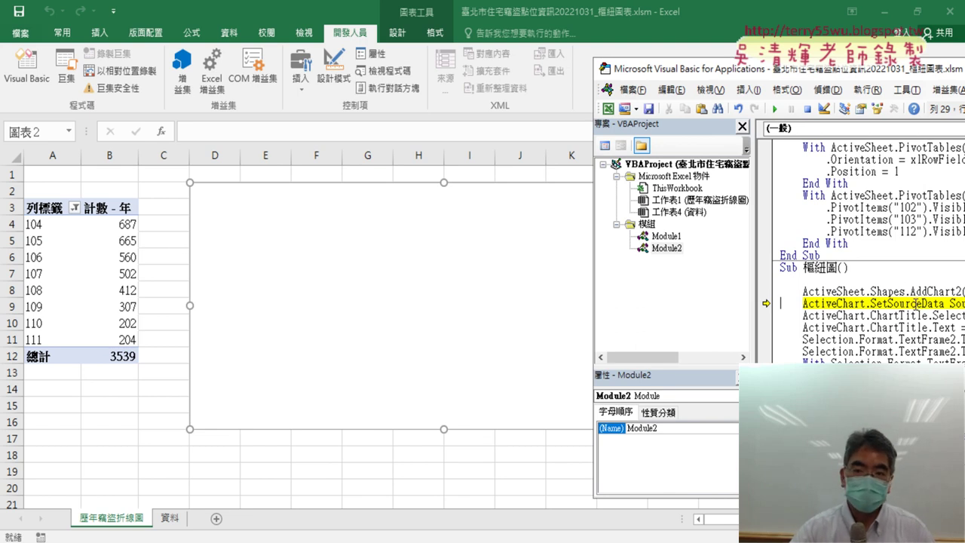
left_click_drag(822, 76, 635, 84)
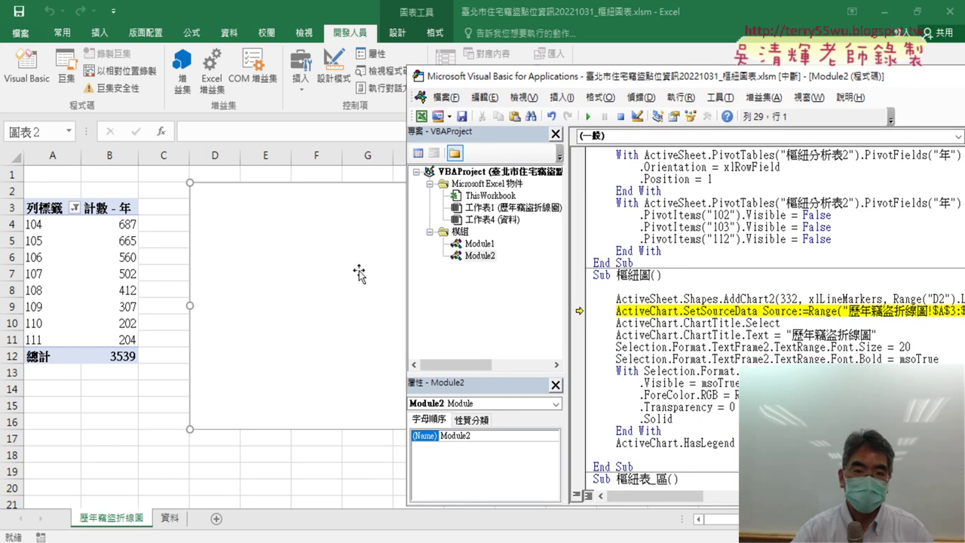
Step: Run the data-source and title statements, then view the chart titled 歷年竊盜折線圖
left_click(714, 322)
key("F8")
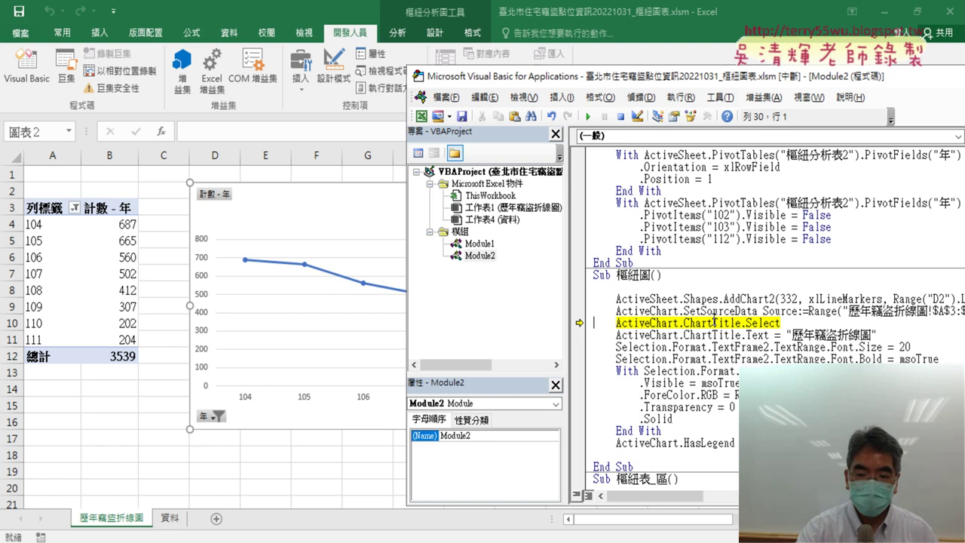
key("F8")
key("F8")
key("F8")
key("F8")
key("F8")
key("F8")
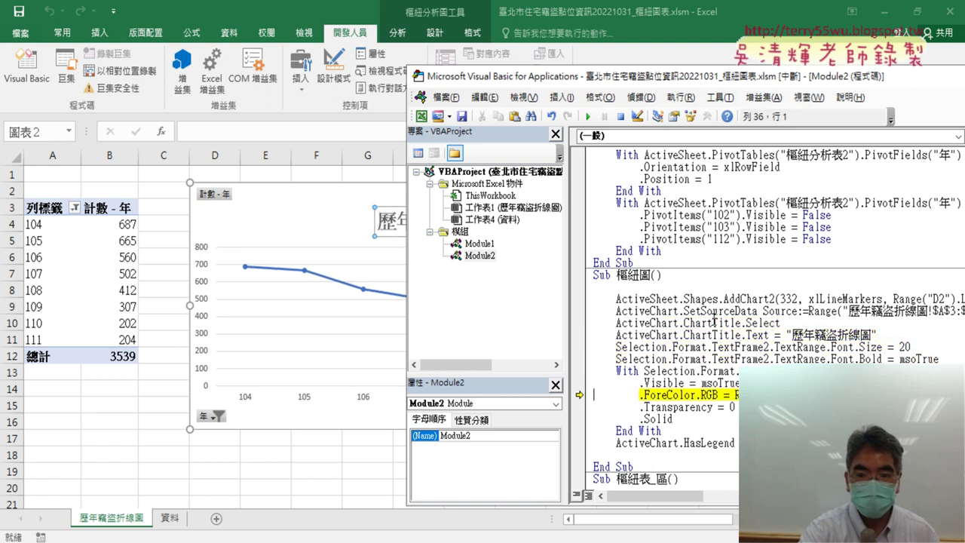
key("F8")
key("F8")
key("F8")
key("F8")
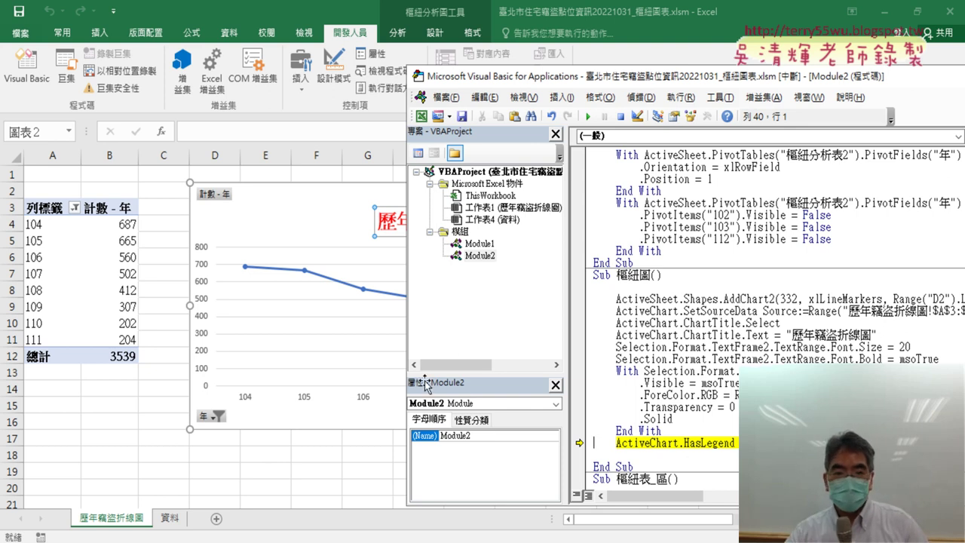
left_click(285, 464)
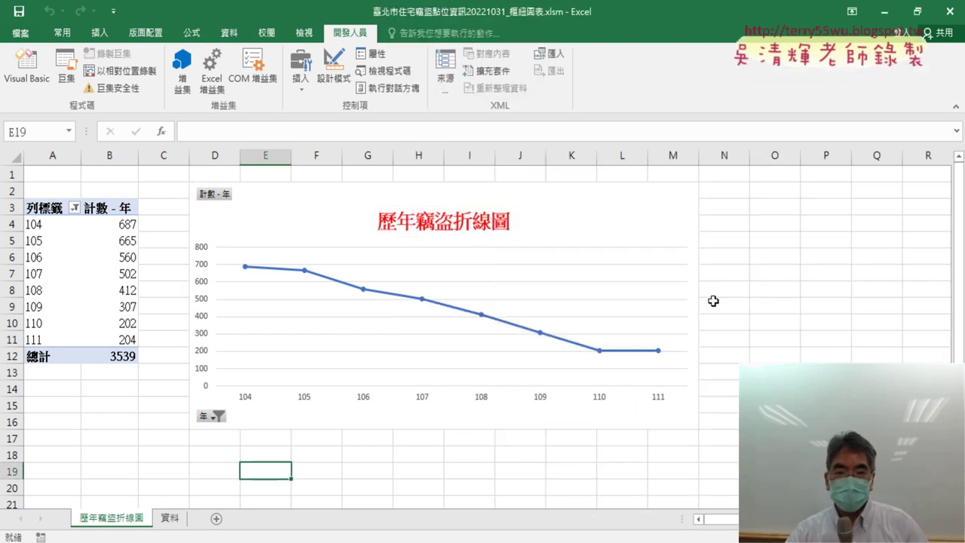
Step: Bring the VBA editor back and highlight .HasLegend on the paused legend line
left_click(22, 91)
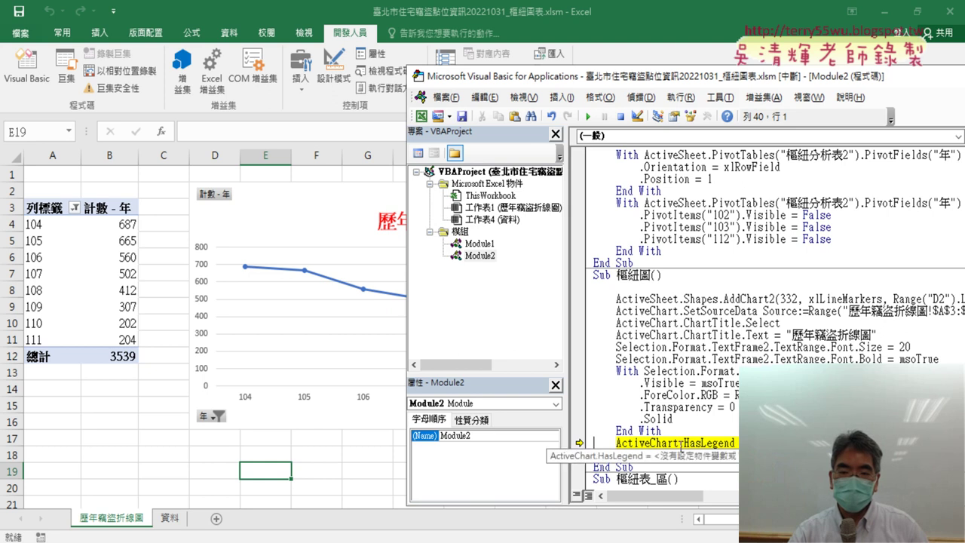
left_click_drag(679, 443, 736, 442)
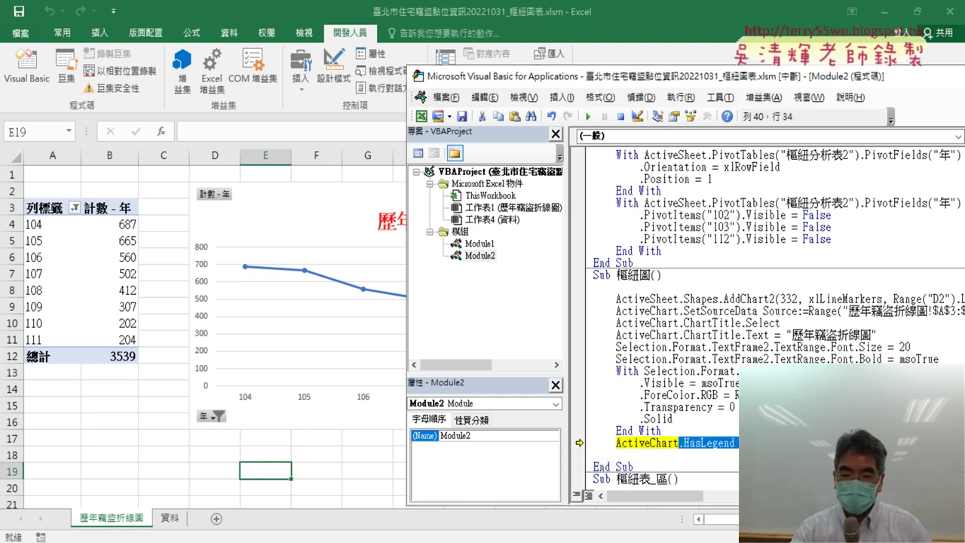
Step: Re-enter ActiveChart.HasLegend in the 樞紐圖 macro from IntelliSense, followed by an equals sign
type(".h")
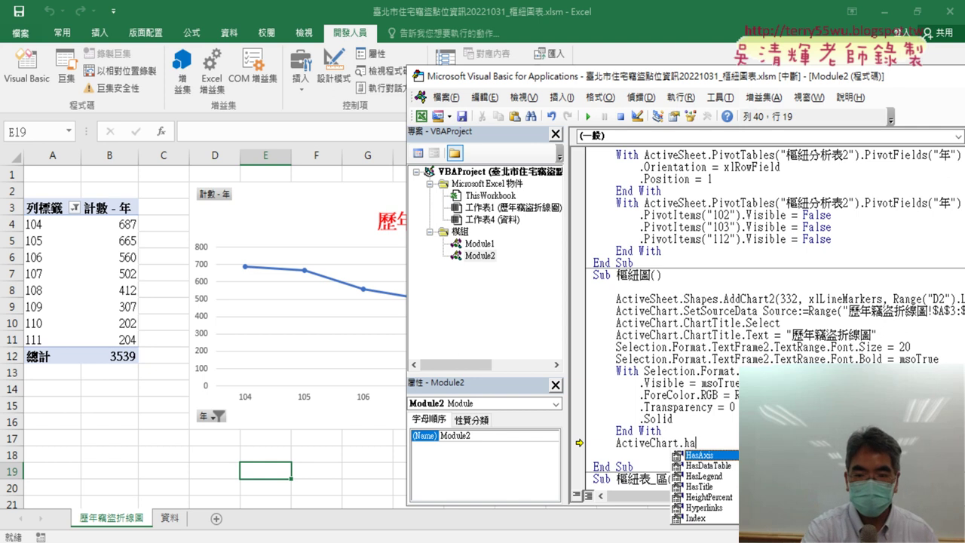
type("a")
key("Down")
key("Down")
key("space")
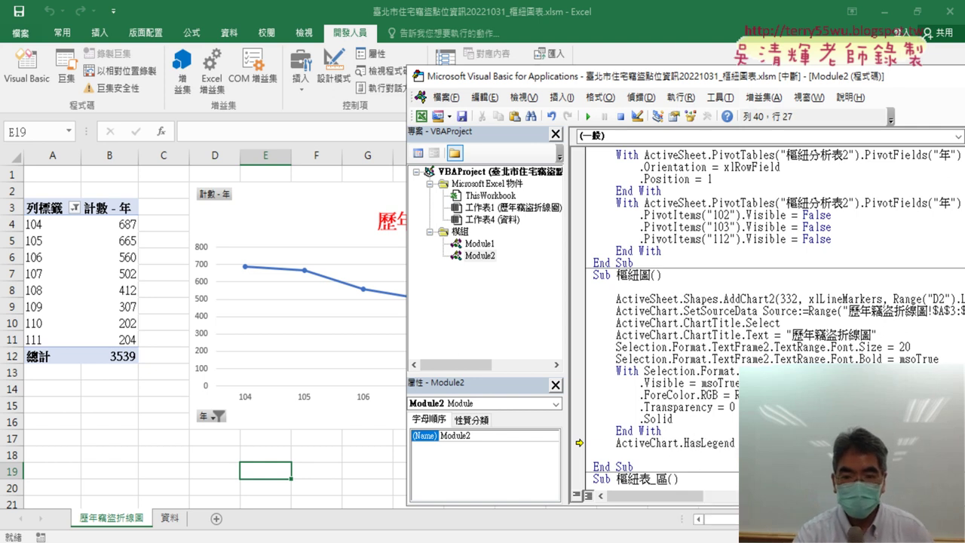
type("=")
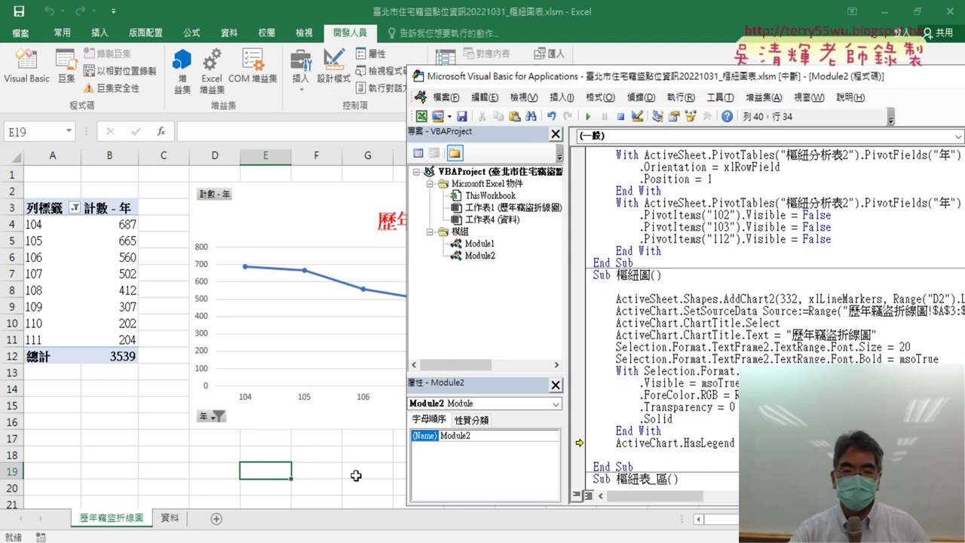
Step: Run the 各區比例圖 macro from the 資料 sheet, then continue and debug to the failing line
left_click(355, 453)
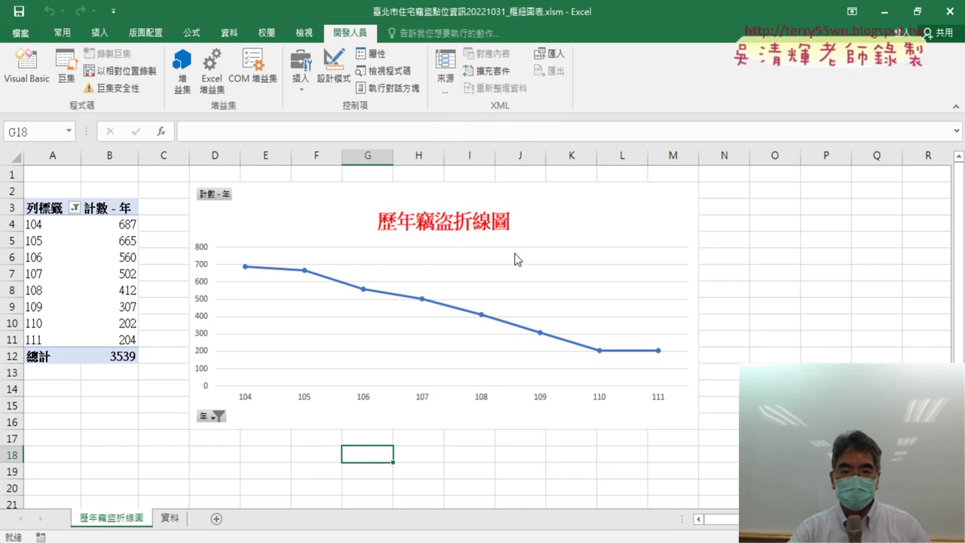
left_click(44, 83)
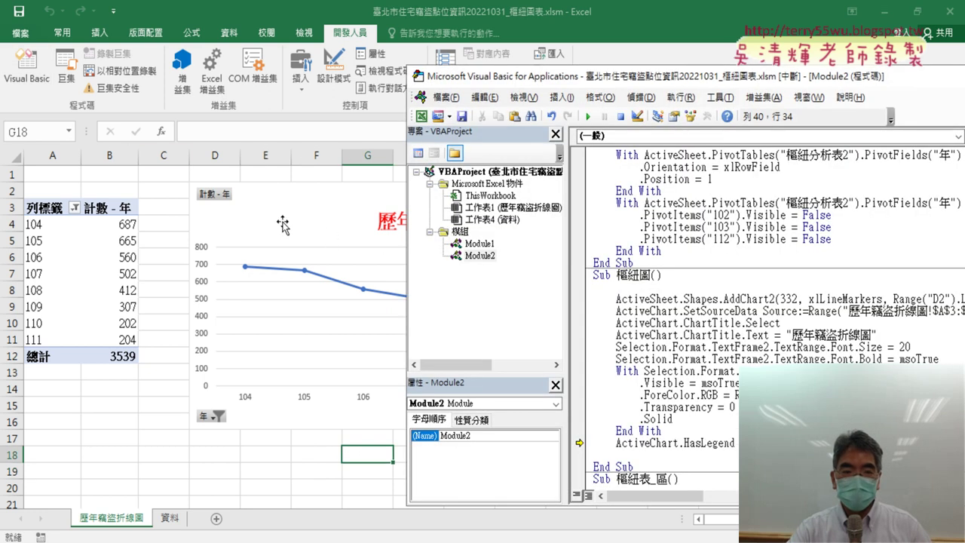
left_click(173, 519)
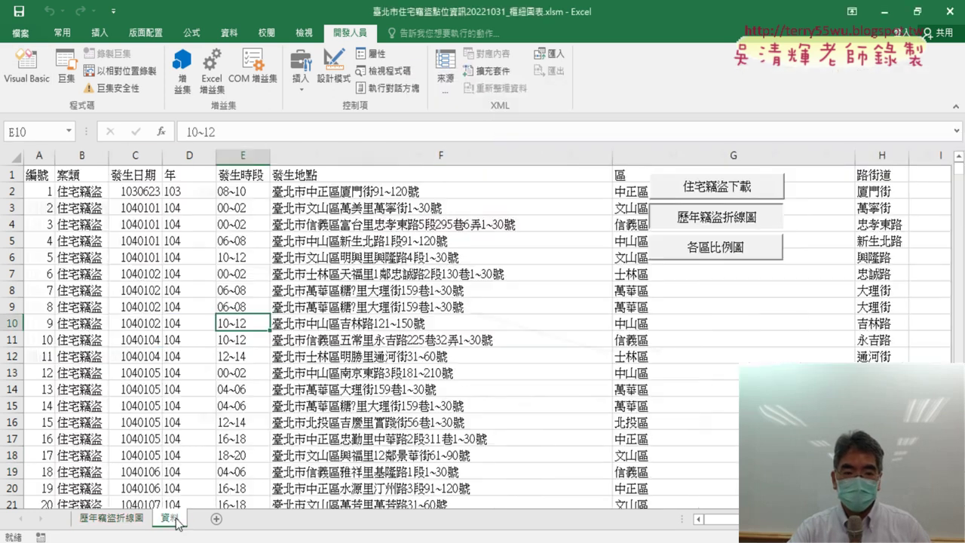
left_click(725, 251)
left_click(472, 335)
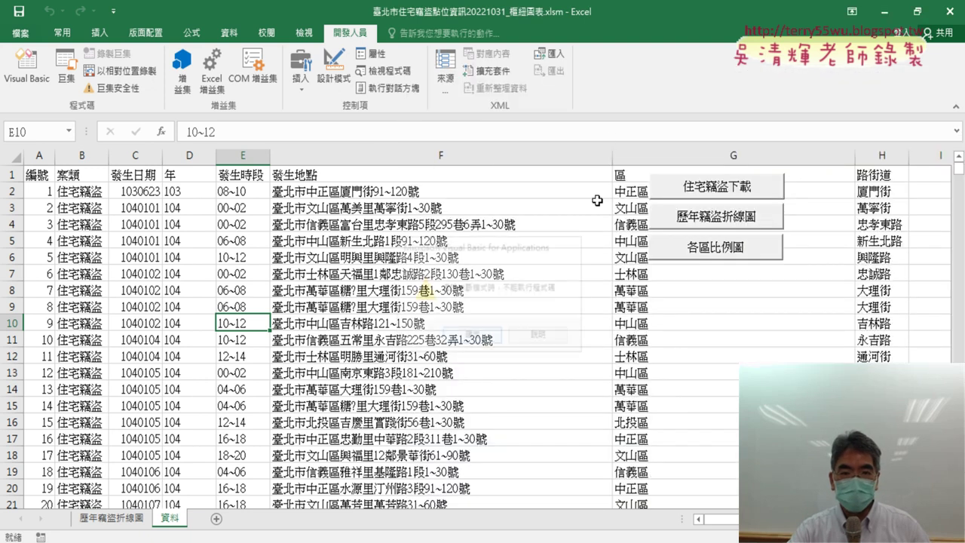
left_click(26, 68)
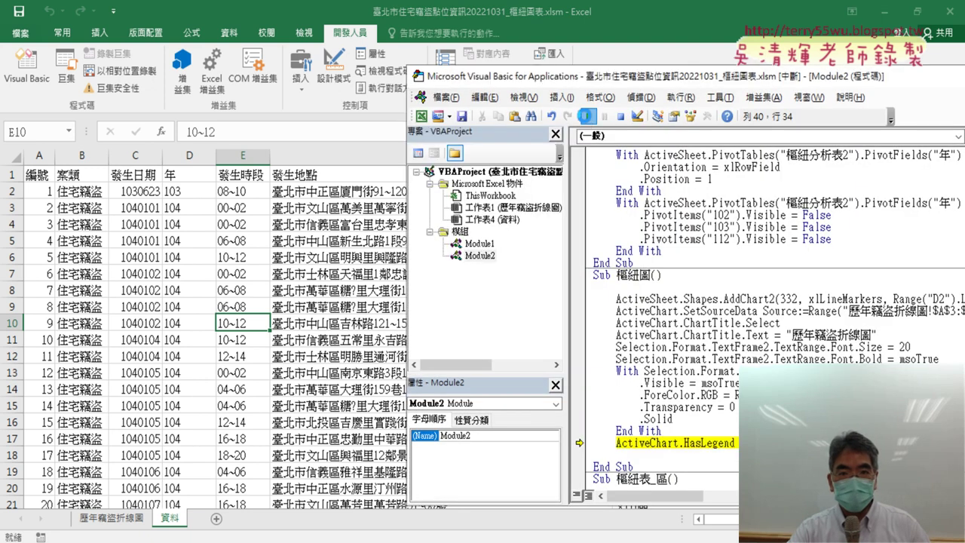
left_click(586, 116)
left_click(499, 255)
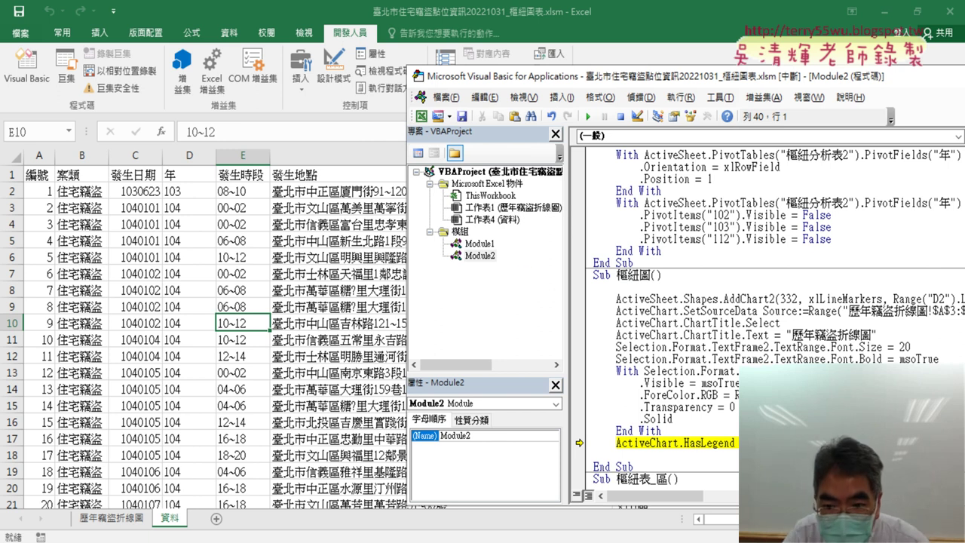
Step: Retype the legend statement as ActiveChart.HasLegend = True and resume the macro with F5
left_click_drag(737, 443, 668, 442)
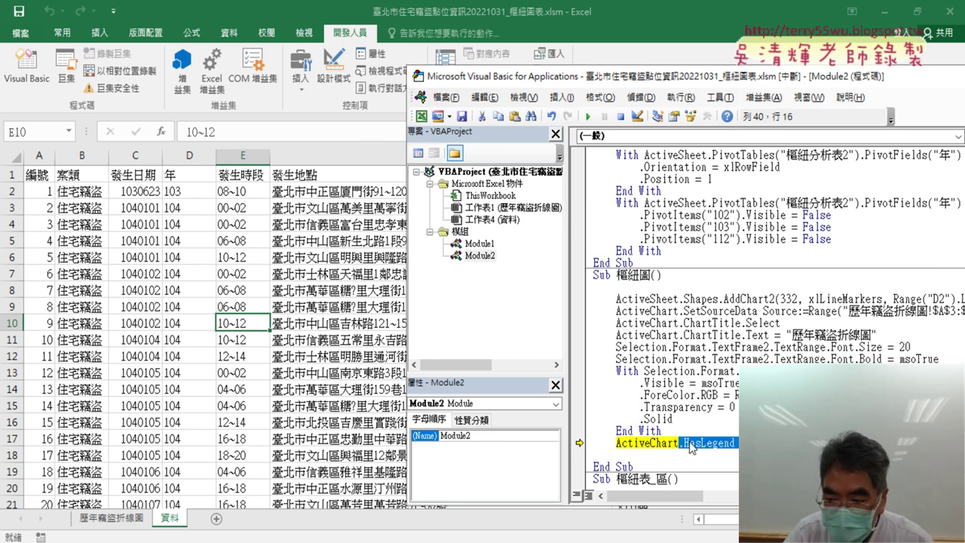
type("rt.")
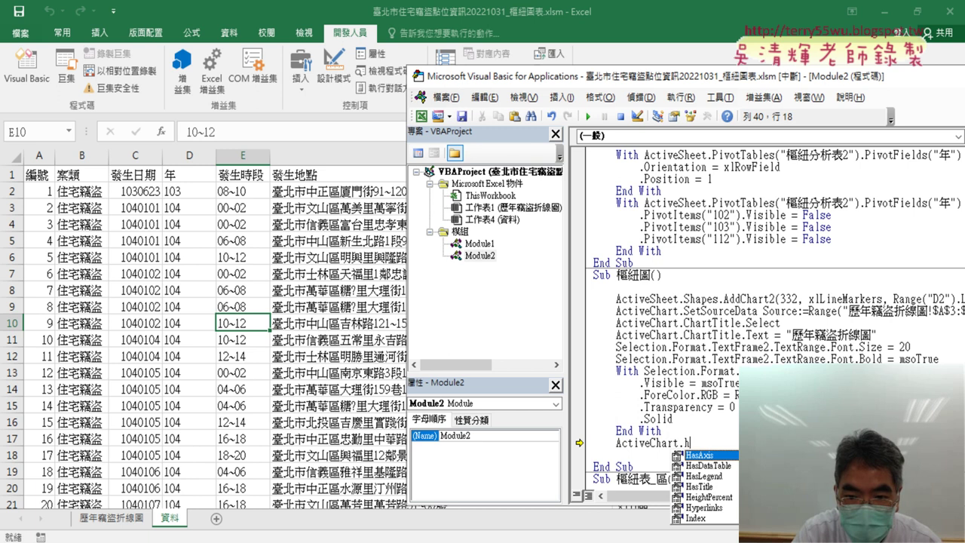
type("h")
key("Tab")
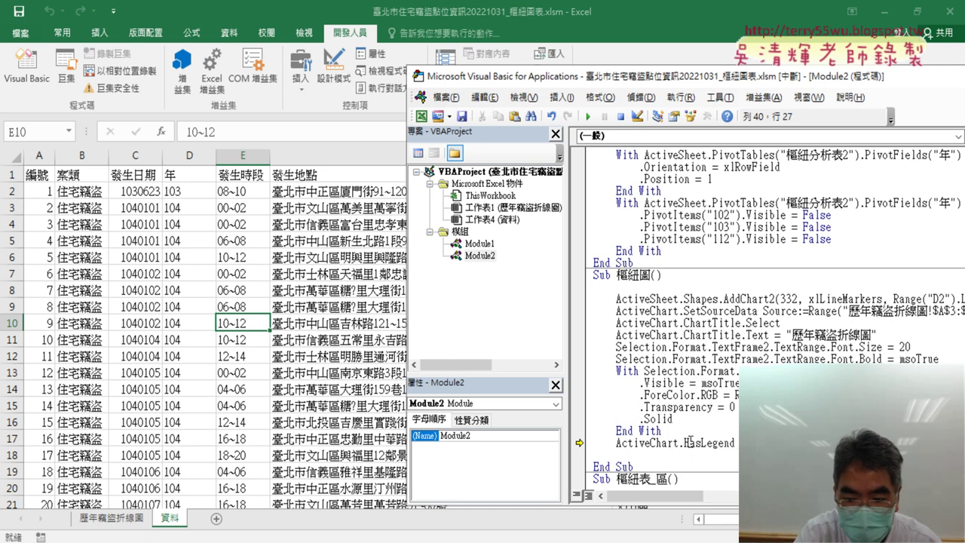
type("= True")
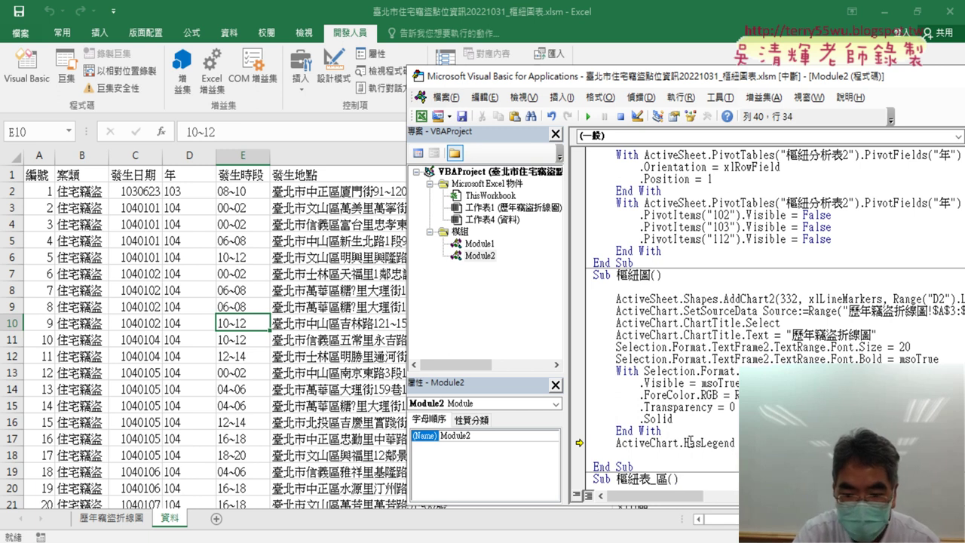
key("F5")
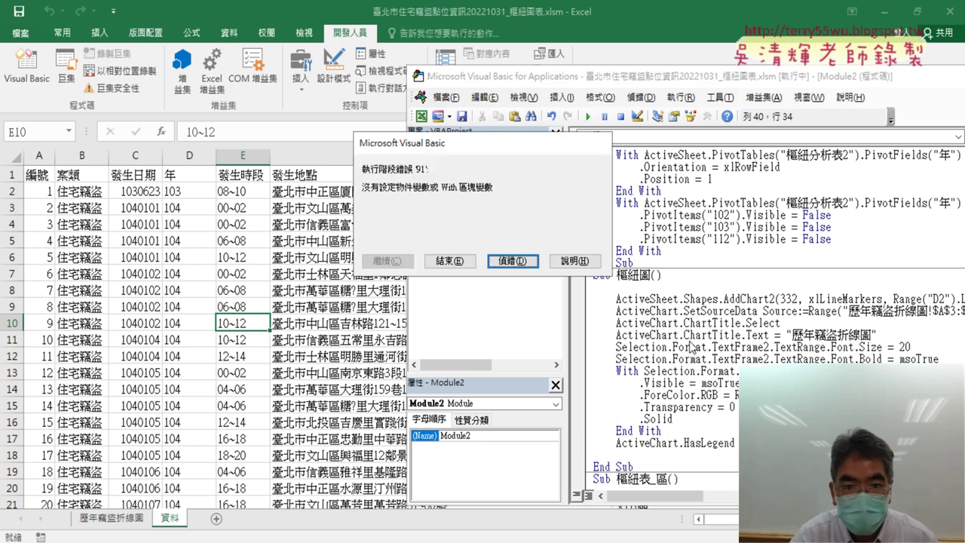
Step: Dismiss run-time error 91 and select ActiveChart on the HasLegend line
left_click(517, 262)
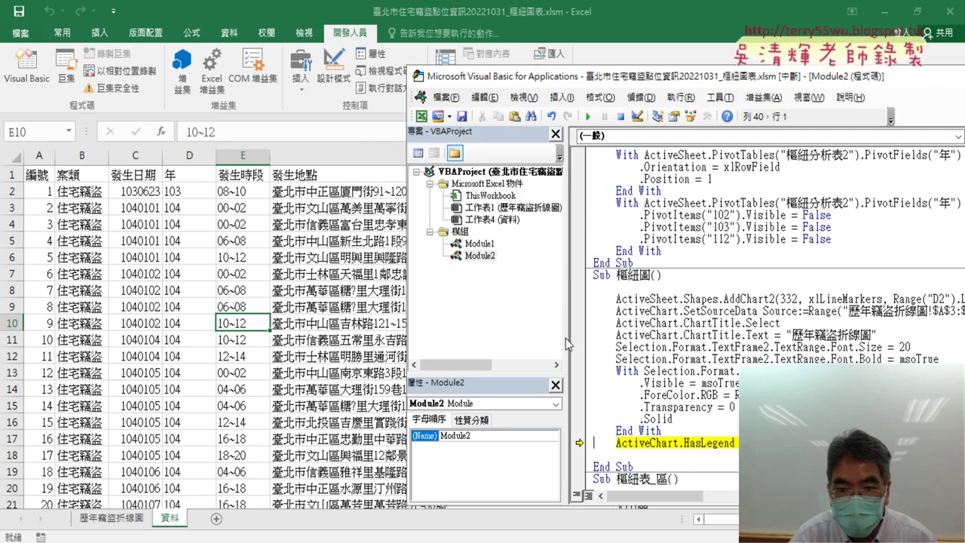
left_click(655, 445)
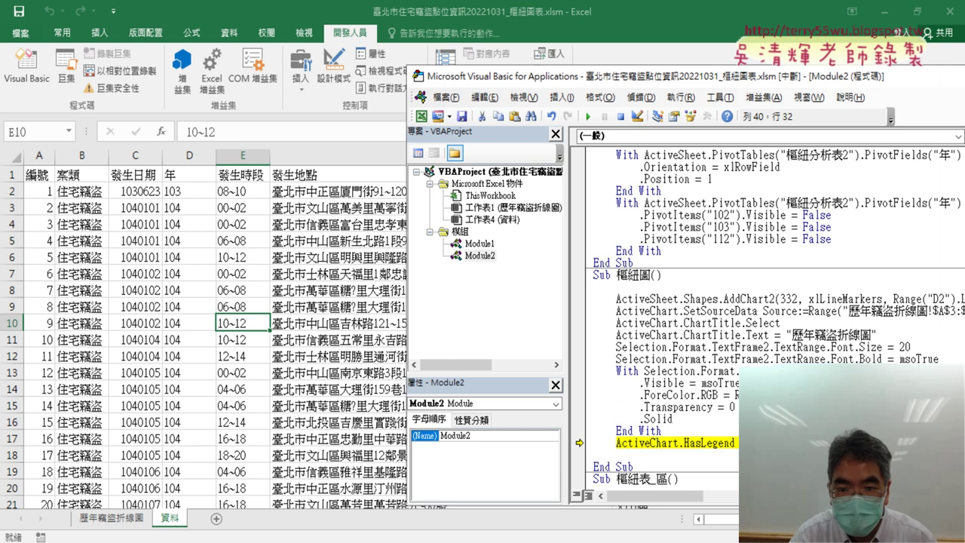
left_click(669, 445)
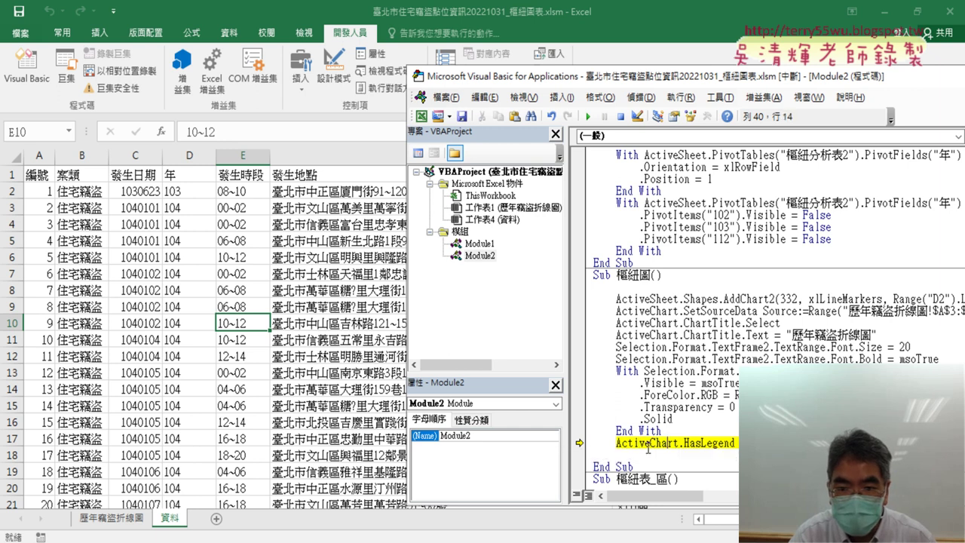
left_click_drag(616, 443, 680, 443)
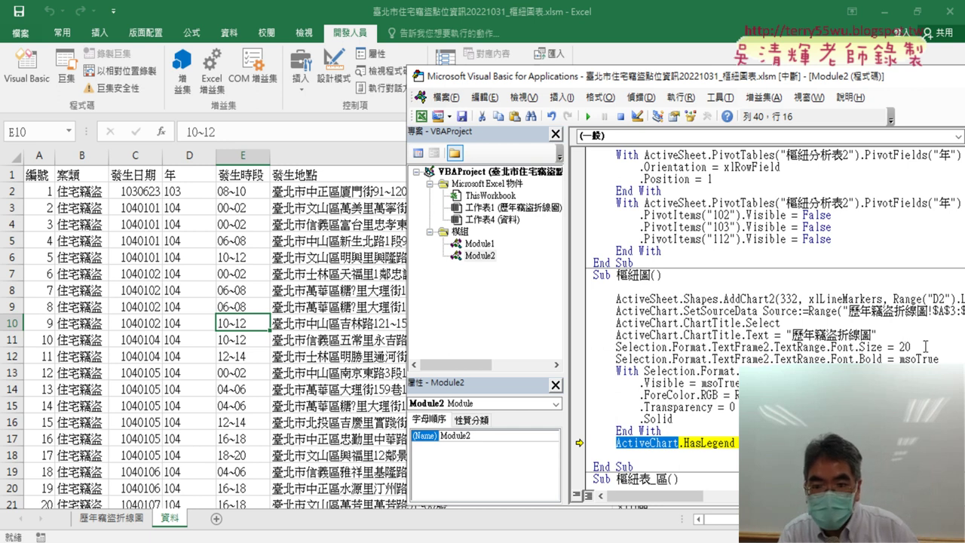
Step: Move HasLegend = False below the ChartTitle.Text line and set execution to ChartTitle.Text
left_click(925, 346)
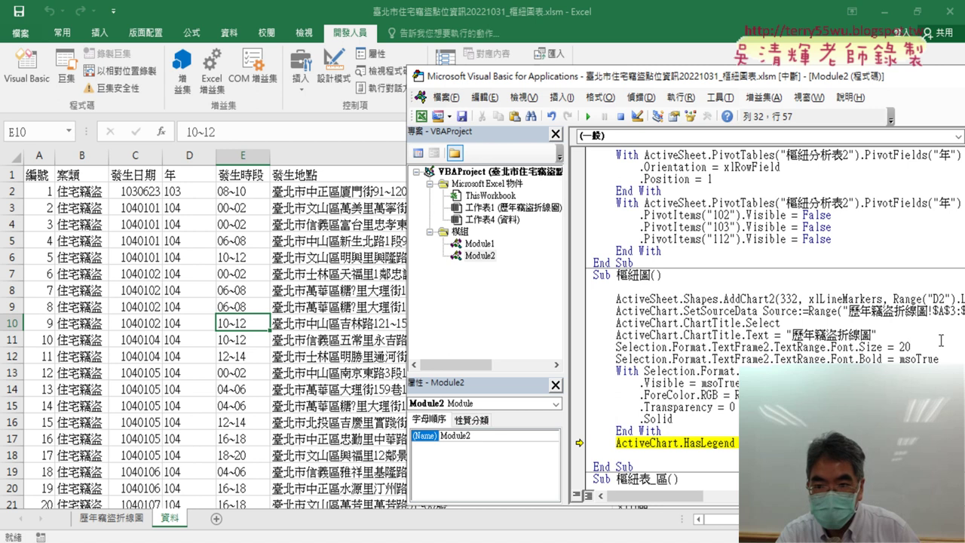
key("Return")
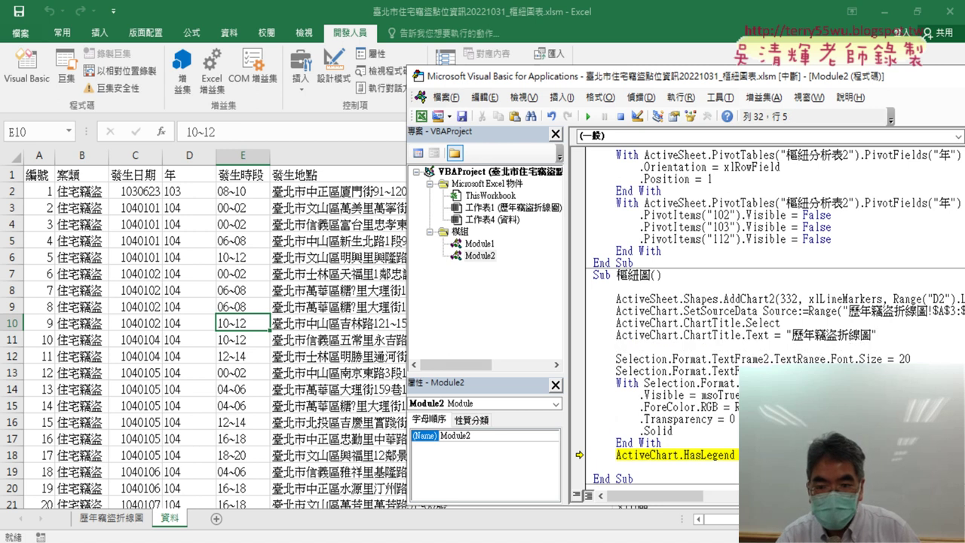
key("F8")
left_click_drag(620, 455, 618, 347)
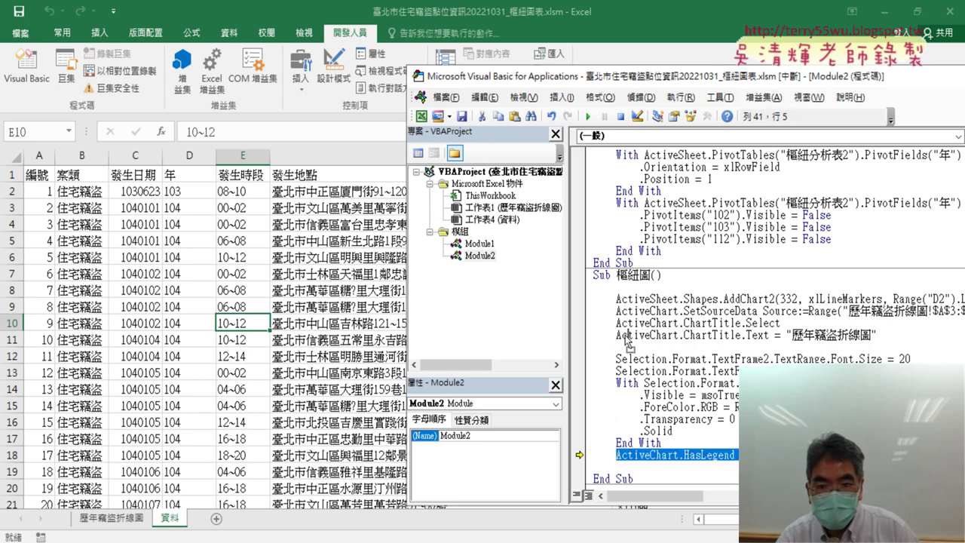
left_click_drag(578, 478, 578, 335)
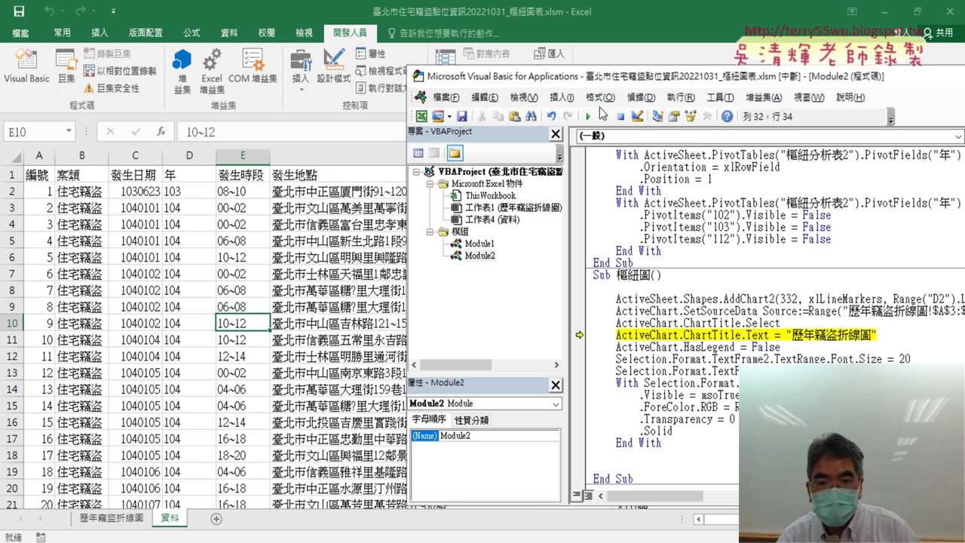
Step: Reset the halted macro and delete the old burglary line chart from the worksheet
left_click(588, 116)
left_click(512, 261)
left_click(620, 116)
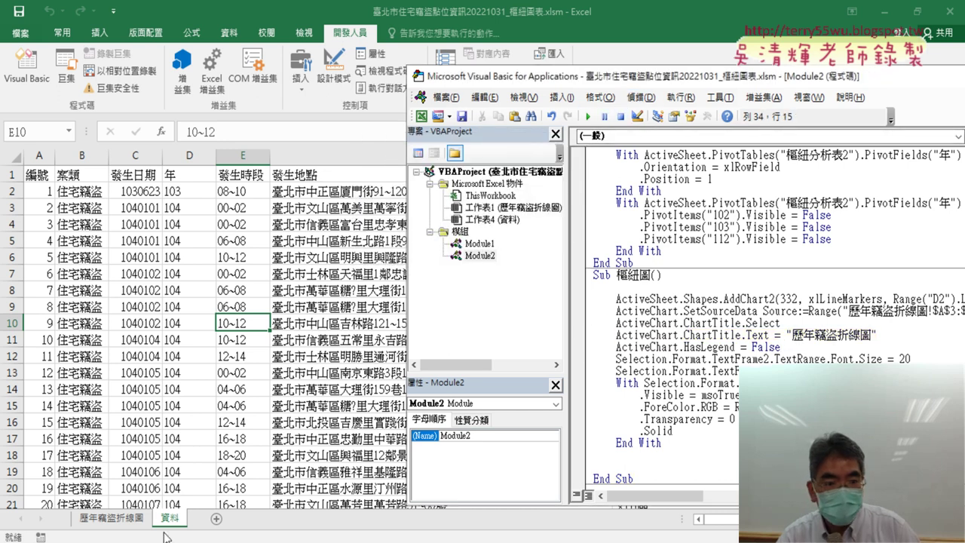
left_click(138, 520)
left_click(387, 196)
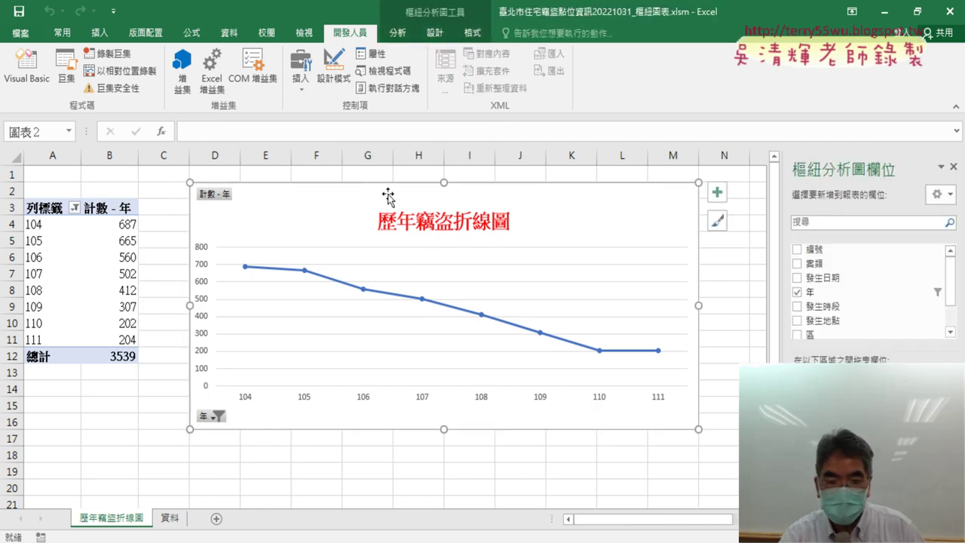
key("Delete")
Step: Rerun the 樞紐圖 macro to rebuild the line chart, then switch to the 資料 sheet
left_click(34, 72)
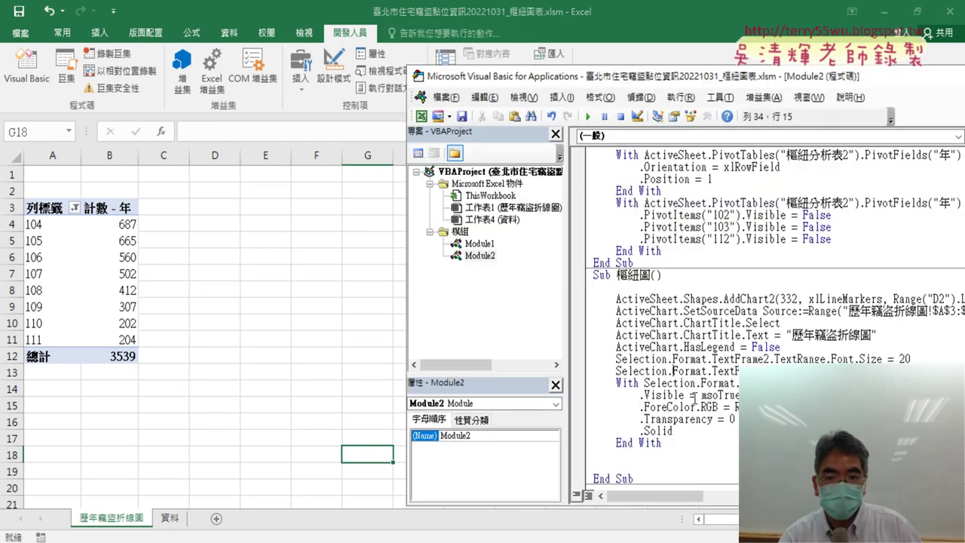
left_click(588, 116)
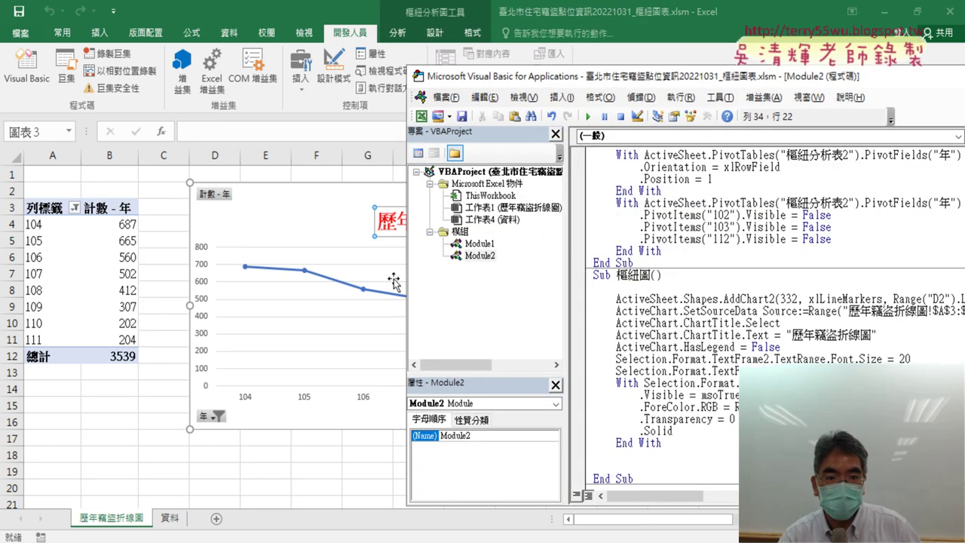
left_click_drag(784, 348, 586, 327)
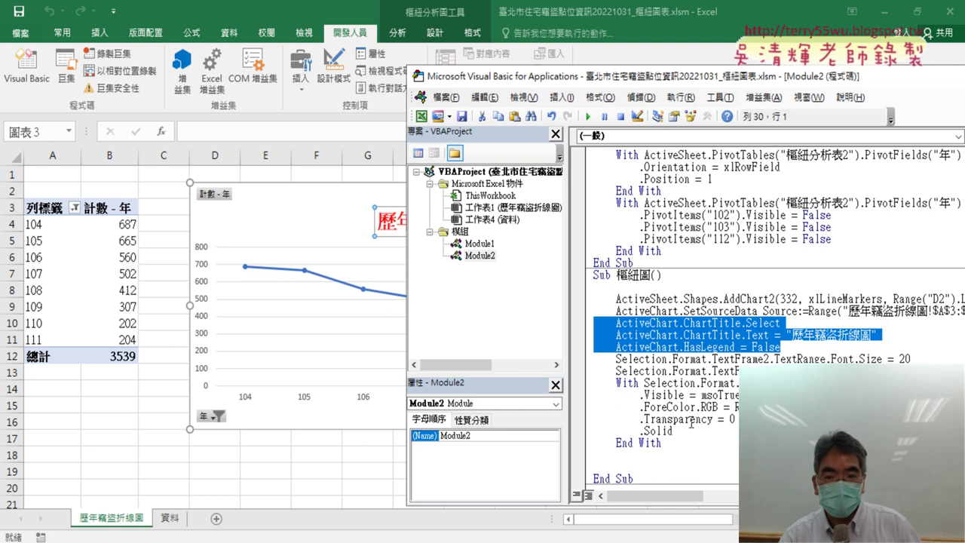
scroll(691, 422, "down", 4)
scroll(698, 381, "down", 2)
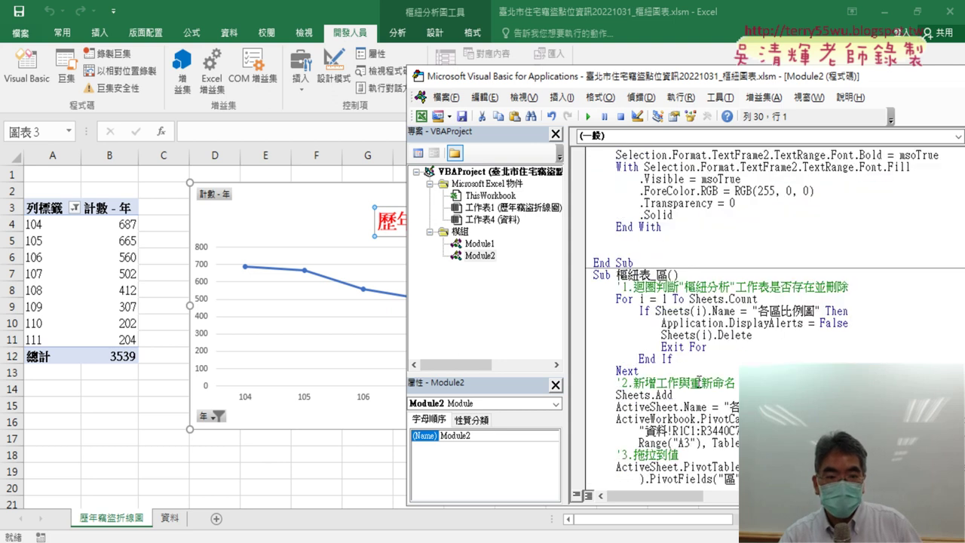
left_click(167, 521)
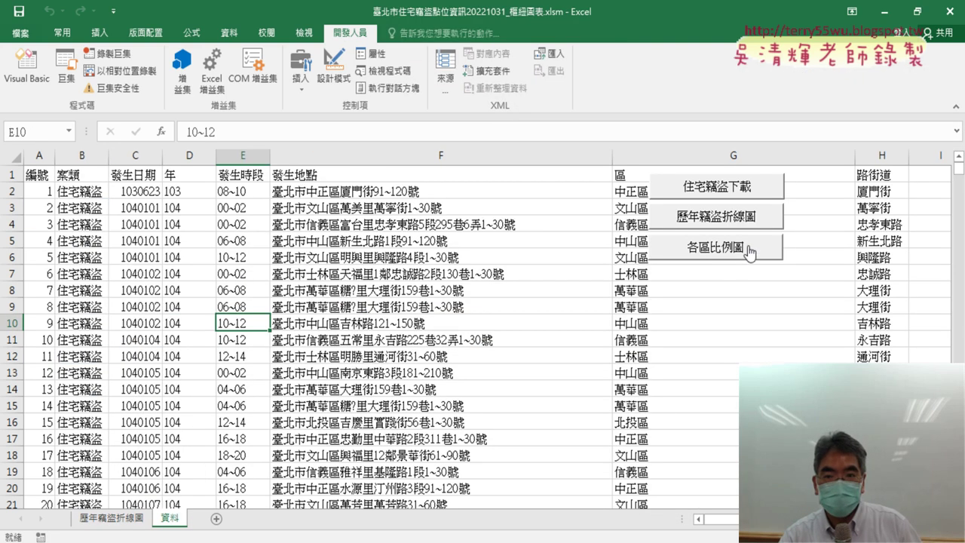
Step: Run the 各區比例圖 macro, pull the 中山區 slice back, then select column H on 資料
left_click(720, 253)
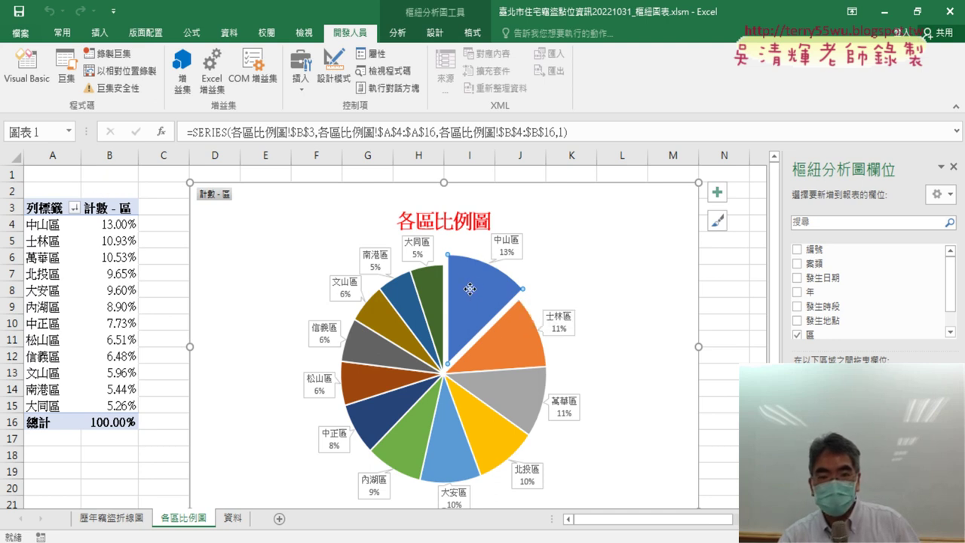
mouse_move(469, 289)
left_mouse_down()
mouse_move(467, 309)
mouse_move(469, 294)
mouse_move(595, 309)
left_mouse_up()
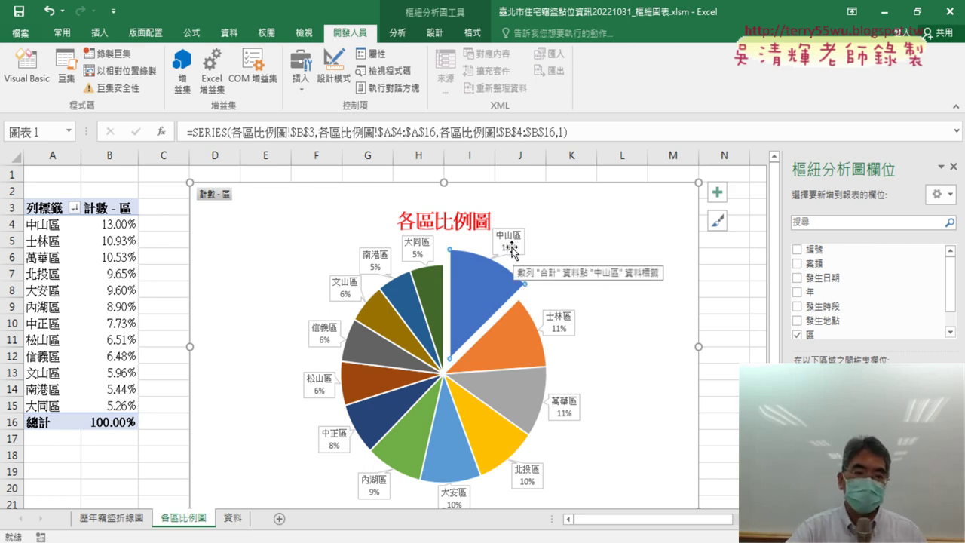
left_click(233, 519)
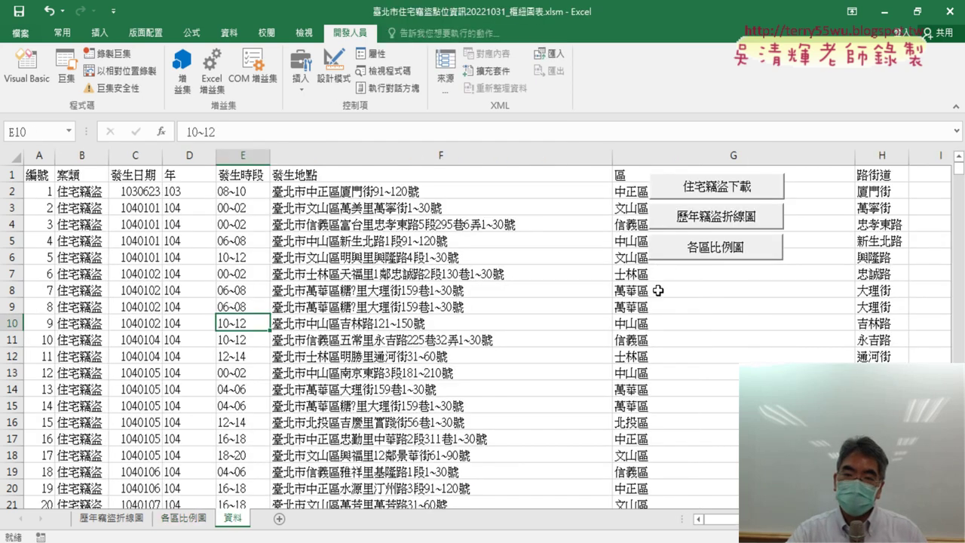
left_click(889, 158)
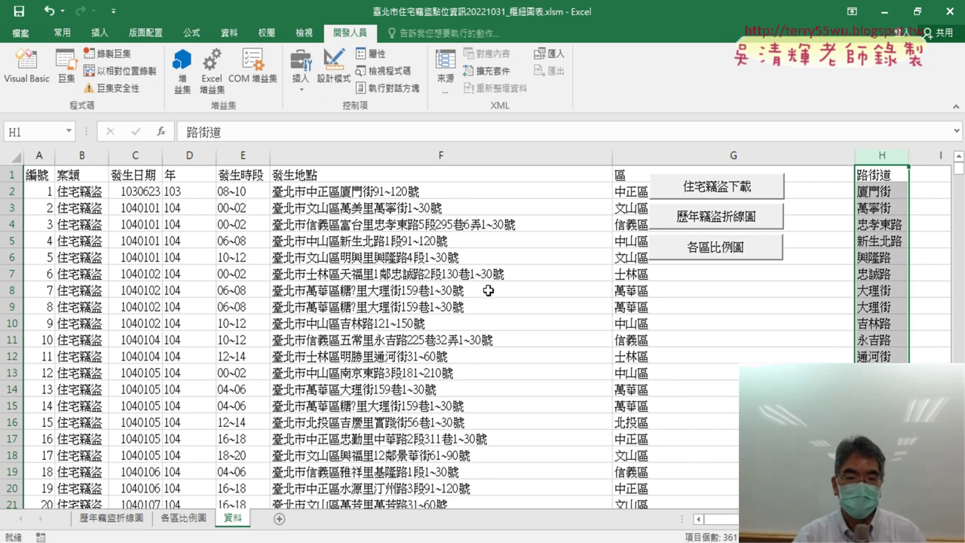
Step: Stop the classroom screen broadcast and return to the VBA editor
key("alt+Tab")
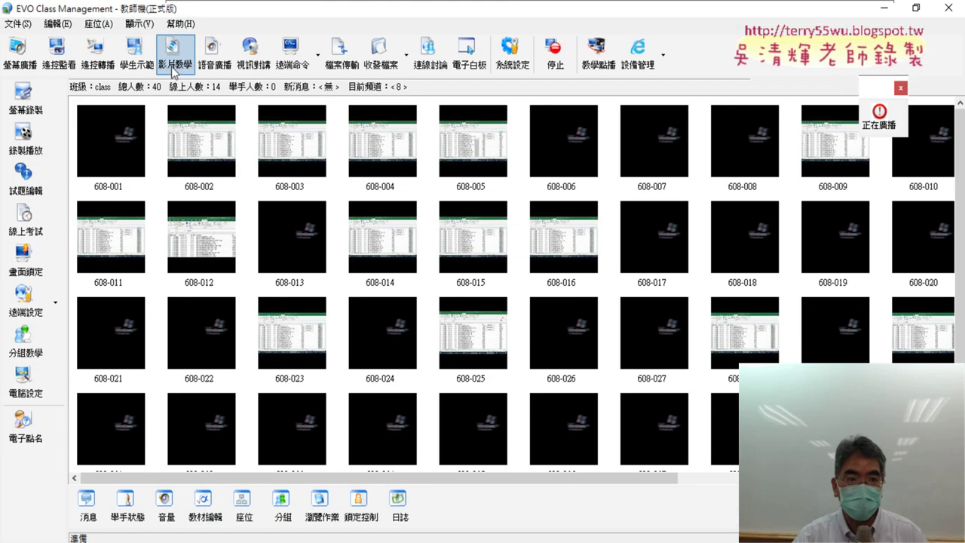
left_click(556, 55)
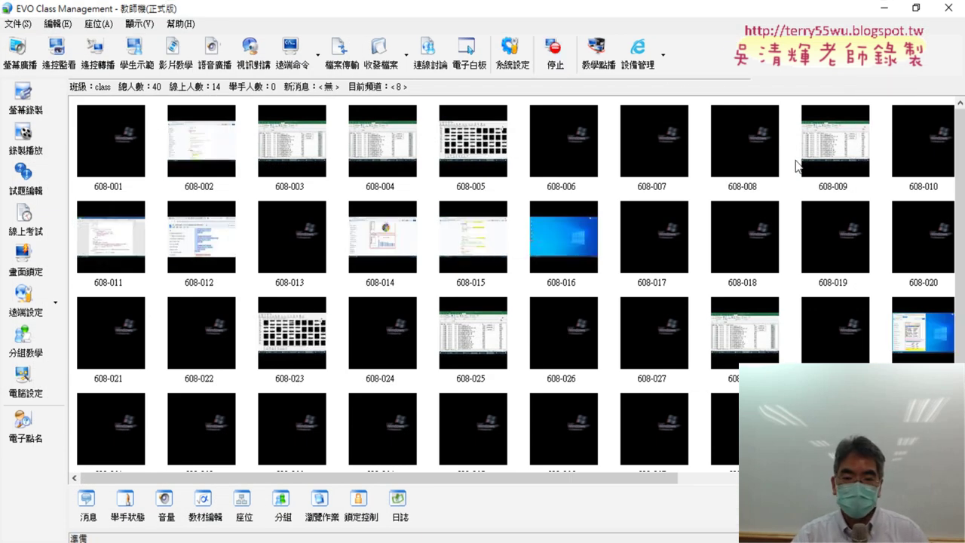
key("alt+Tab")
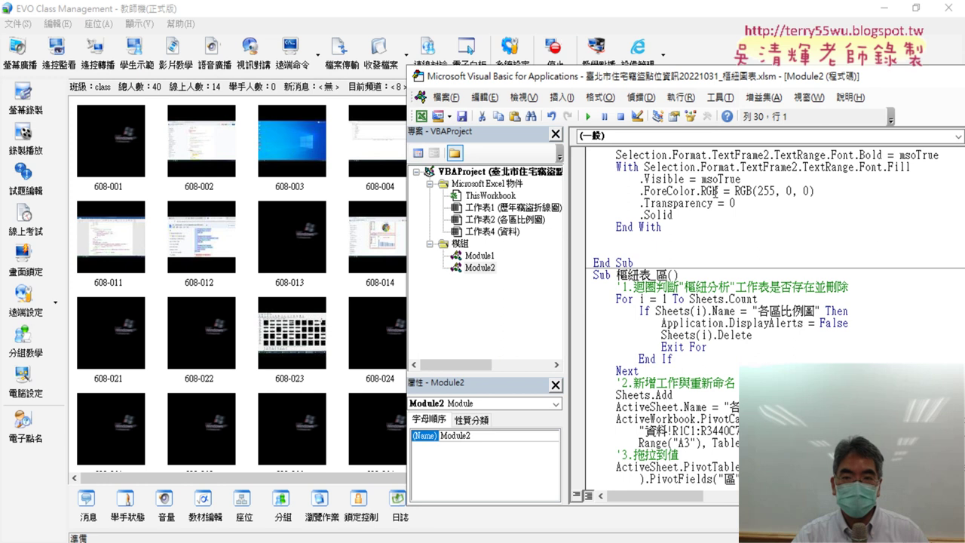
Step: Maximize the VBA editor, open Module1, and select the CSV path in 住宅竊盜下載
double_click(716, 76)
scroll(383, 216, "up", 8)
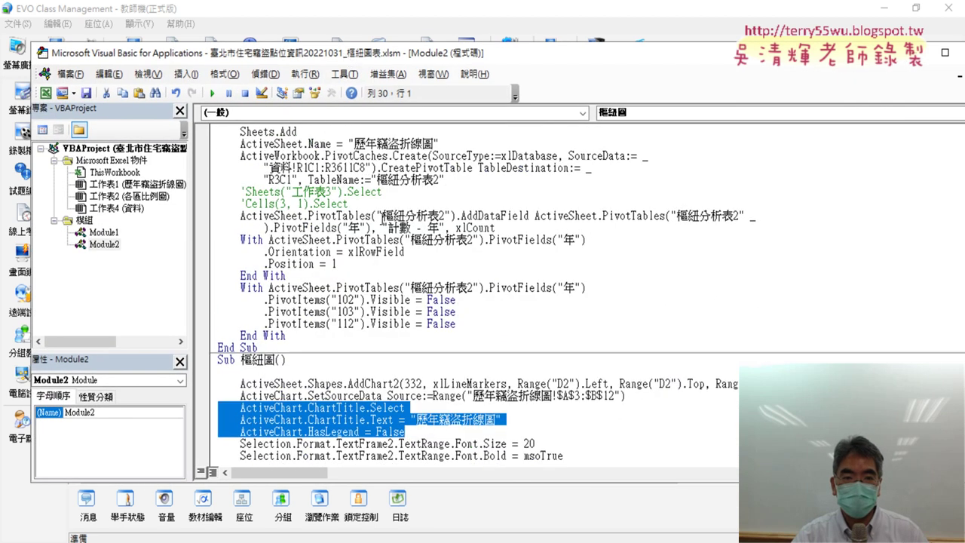
scroll(383, 216, "up", 2)
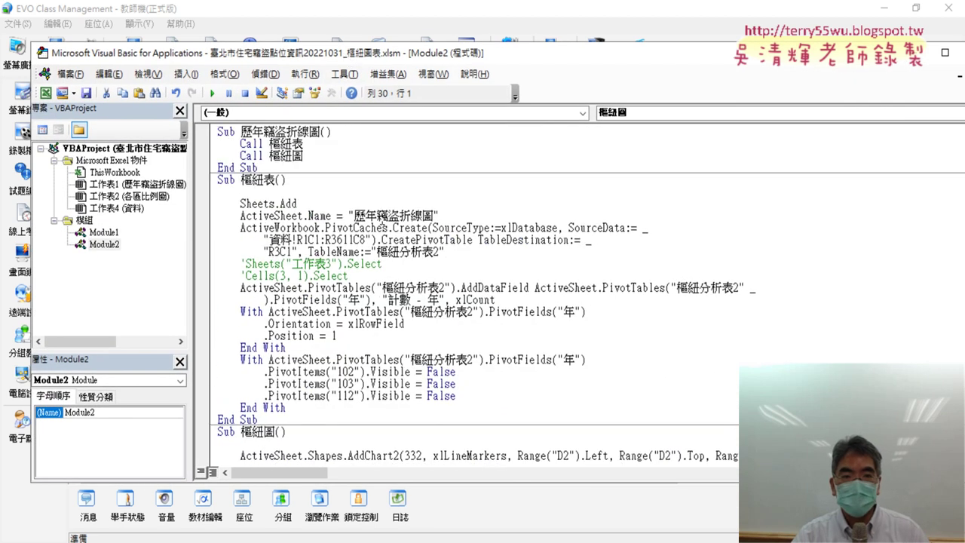
double_click(106, 233)
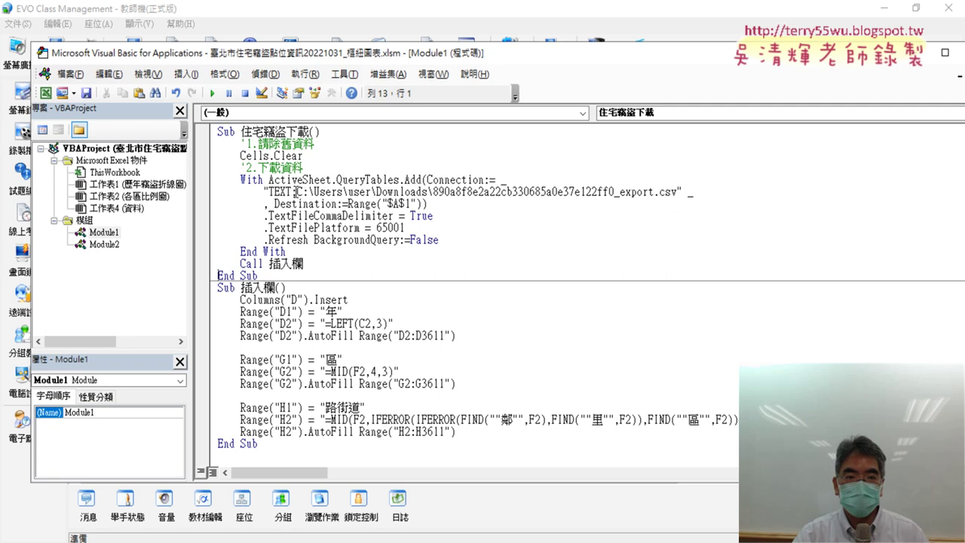
left_click_drag(294, 192, 612, 205)
left_click_drag(688, 199, 680, 193)
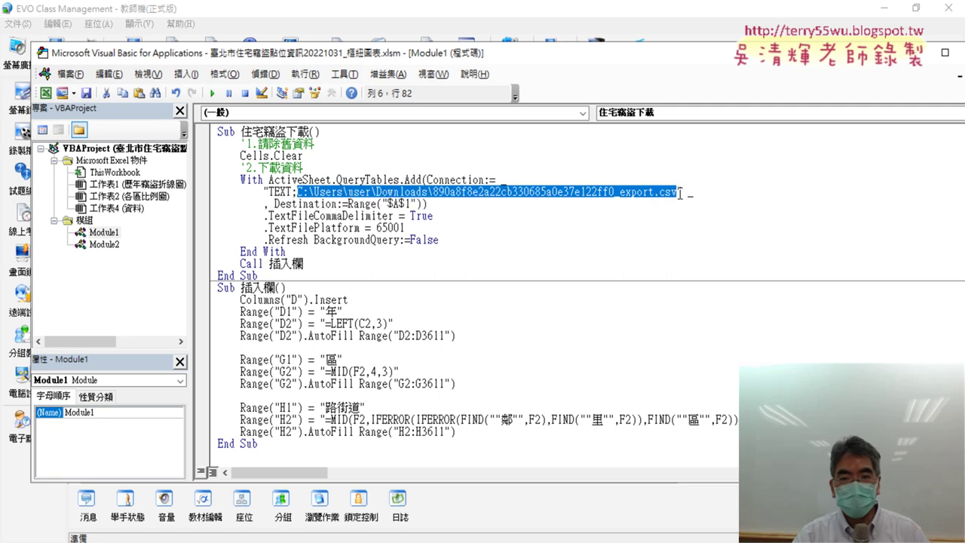